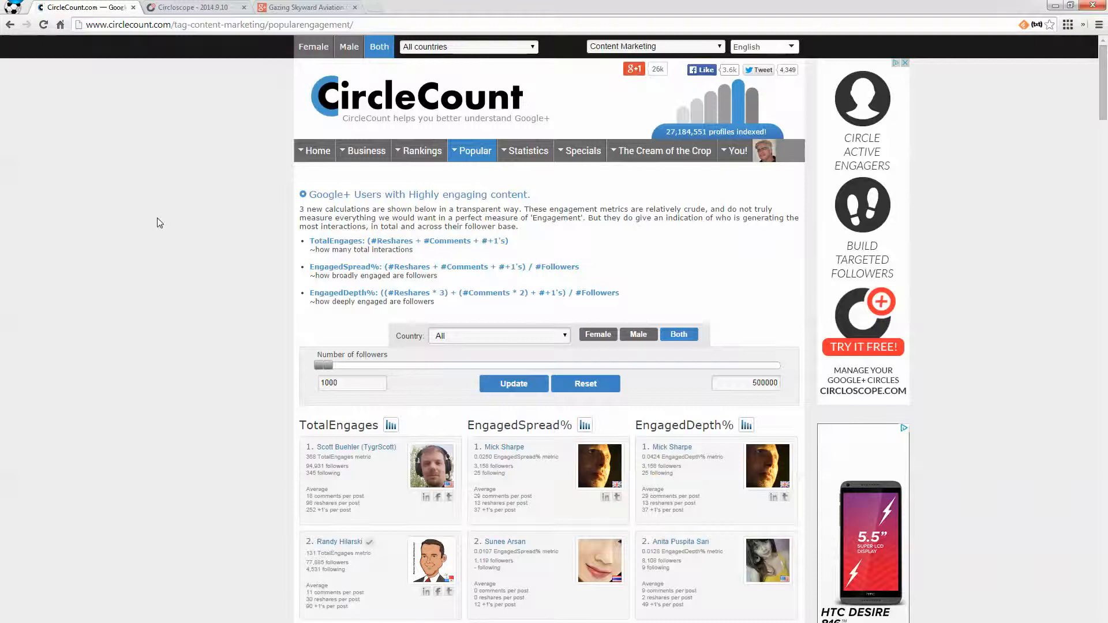
{"action": "scroll", "coordinate": [158, 223], "scroll_direction": "down", "scroll_amount": 3}
{"action": "scroll", "coordinate": [158, 222], "scroll_direction": "down", "scroll_amount": 2}
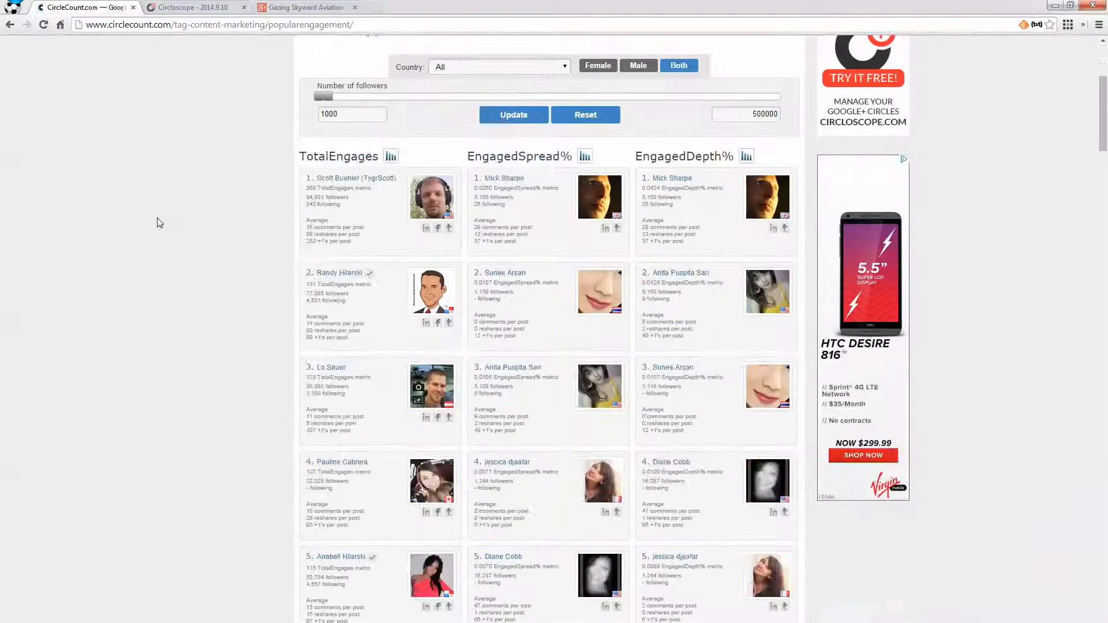
{"action": "scroll", "coordinate": [158, 223], "scroll_direction": "up", "scroll_amount": 5}
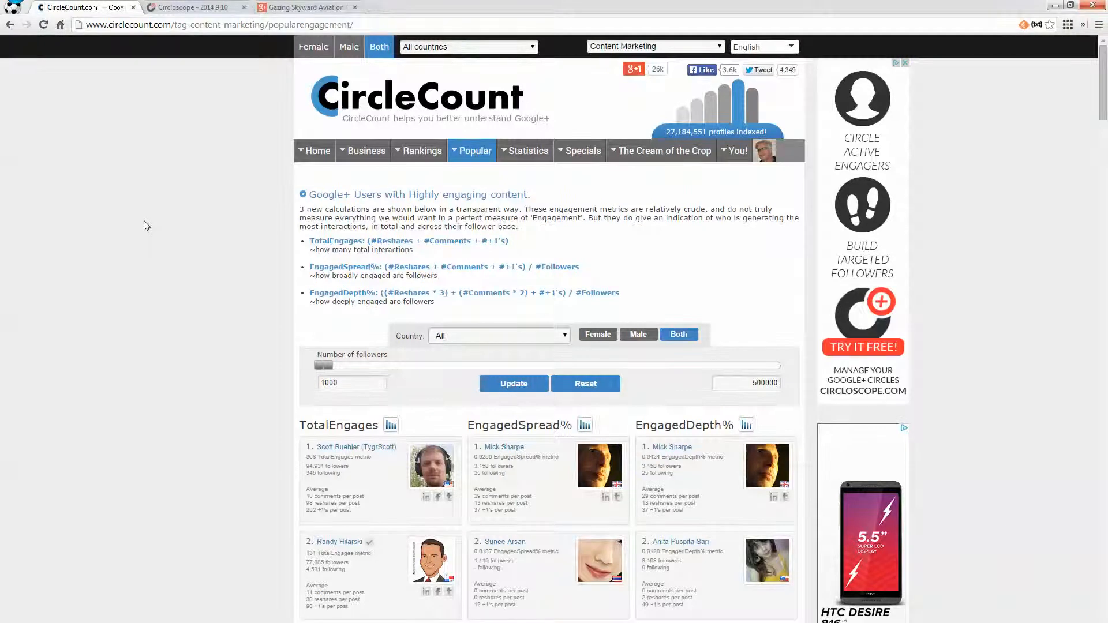
{"action": "scroll", "coordinate": [146, 225], "scroll_direction": "down", "scroll_amount": 2}
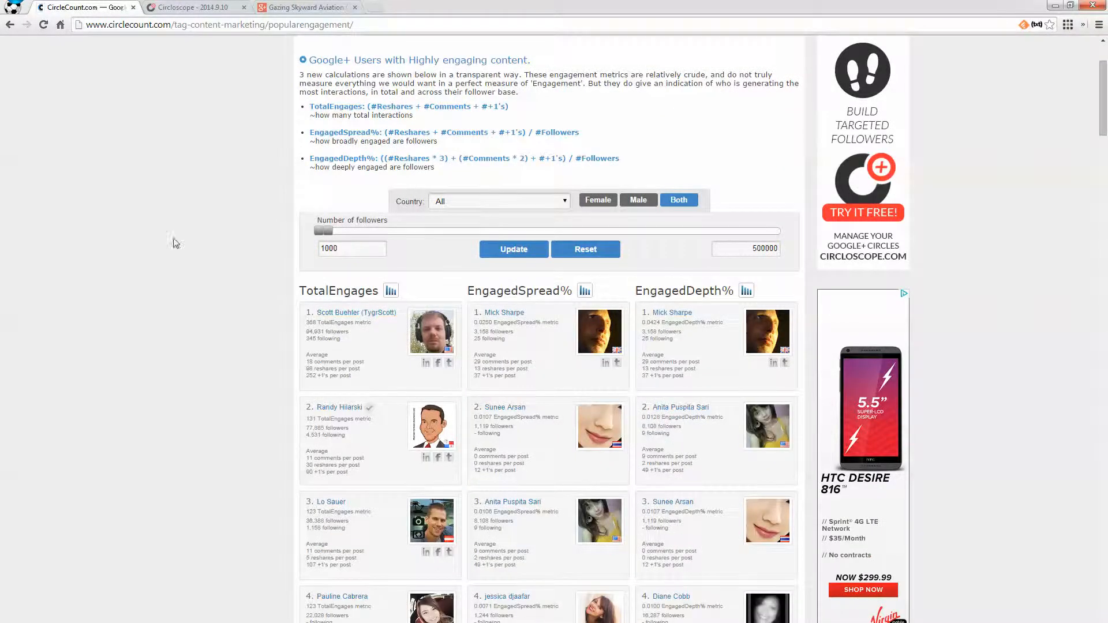
{"action": "scroll", "coordinate": [439, 309], "scroll_direction": "down", "scroll_amount": 3}
{"action": "scroll", "coordinate": [439, 309], "scroll_direction": "down", "scroll_amount": 3}
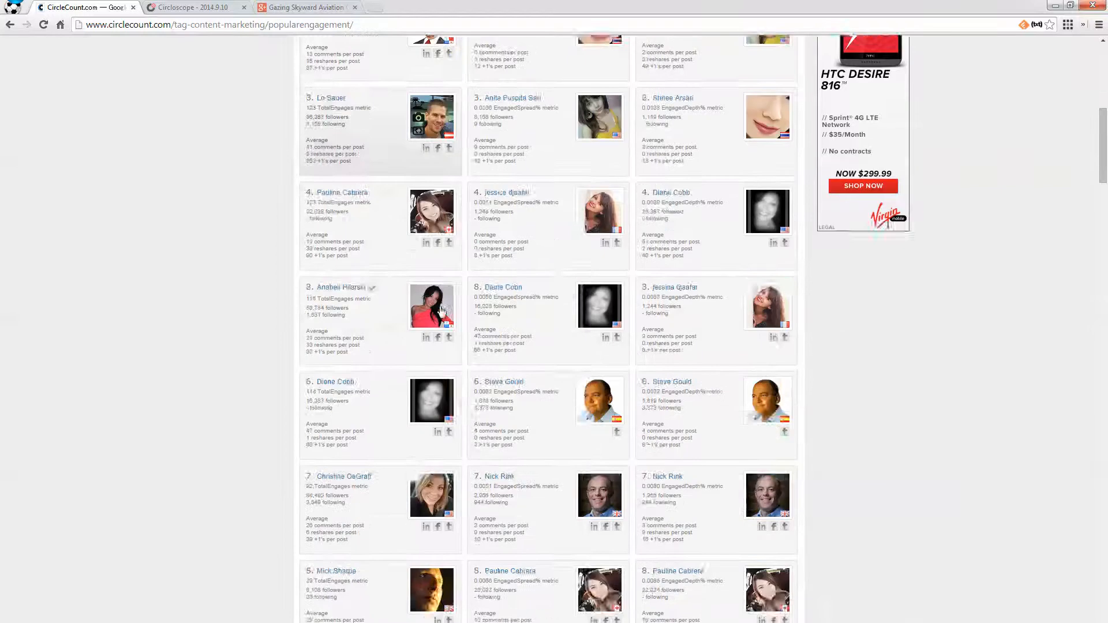
{"action": "scroll", "coordinate": [439, 309], "scroll_direction": "down", "scroll_amount": 3}
{"action": "scroll", "coordinate": [439, 309], "scroll_direction": "down", "scroll_amount": 3}
{"action": "scroll", "coordinate": [439, 309], "scroll_direction": "down", "scroll_amount": 3}
{"action": "scroll", "coordinate": [439, 309], "scroll_direction": "down", "scroll_amount": 4}
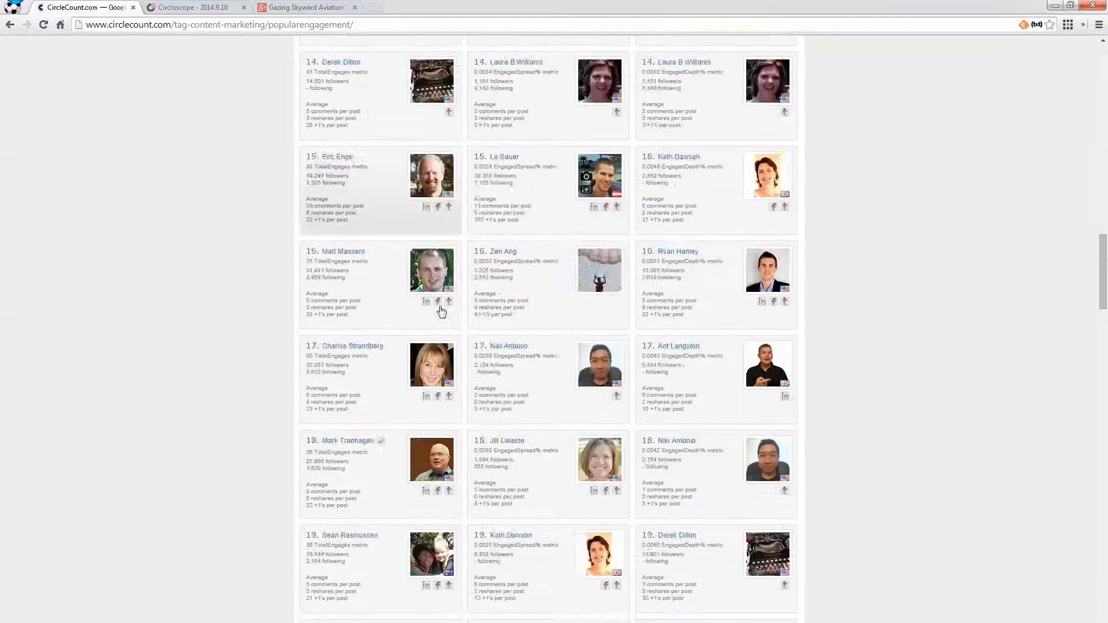
{"action": "scroll", "coordinate": [440, 310], "scroll_direction": "down", "scroll_amount": 3}
{"action": "scroll", "coordinate": [298, 320], "scroll_direction": "down", "scroll_amount": 3}
{"action": "scroll", "coordinate": [298, 319], "scroll_direction": "down", "scroll_amount": 3}
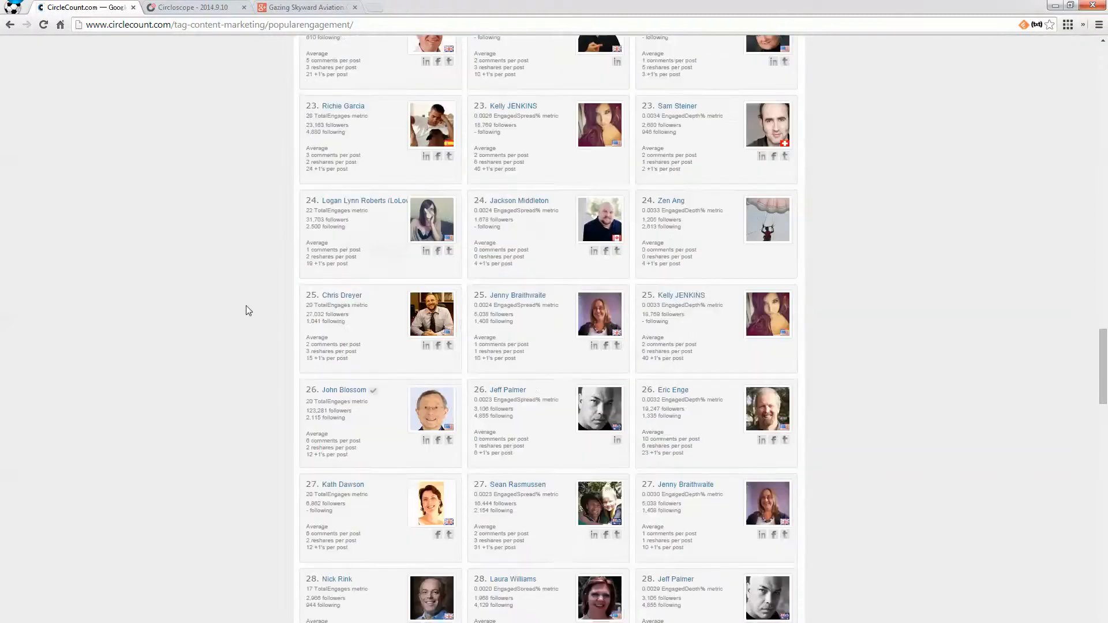
{"action": "scroll", "coordinate": [245, 306], "scroll_direction": "down", "scroll_amount": 3}
{"action": "scroll", "coordinate": [246, 306], "scroll_direction": "down", "scroll_amount": 3}
{"action": "scroll", "coordinate": [275, 306], "scroll_direction": "down", "scroll_amount": 3}
{"action": "scroll", "coordinate": [275, 306], "scroll_direction": "down", "scroll_amount": 4}
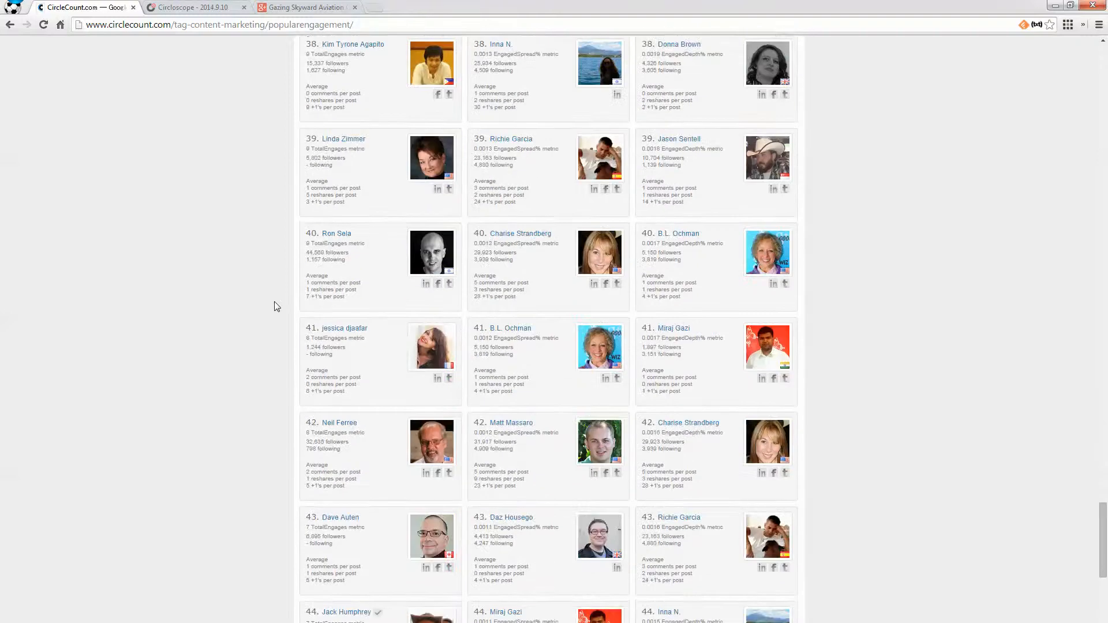
{"action": "scroll", "coordinate": [275, 306], "scroll_direction": "down", "scroll_amount": 3}
{"action": "scroll", "coordinate": [275, 305], "scroll_direction": "down", "scroll_amount": 3}
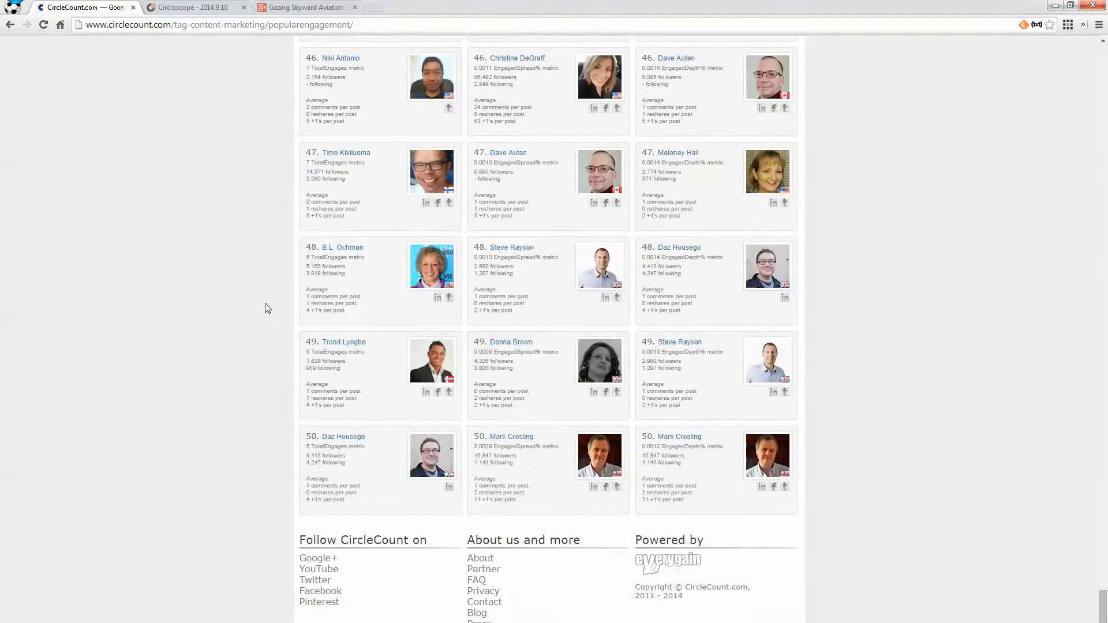
{"action": "scroll", "coordinate": [268, 308], "scroll_direction": "up", "scroll_amount": 4}
{"action": "scroll", "coordinate": [268, 307], "scroll_direction": "up", "scroll_amount": 4}
{"action": "scroll", "coordinate": [267, 307], "scroll_direction": "up", "scroll_amount": 4}
{"action": "scroll", "coordinate": [266, 307], "scroll_direction": "up", "scroll_amount": 4}
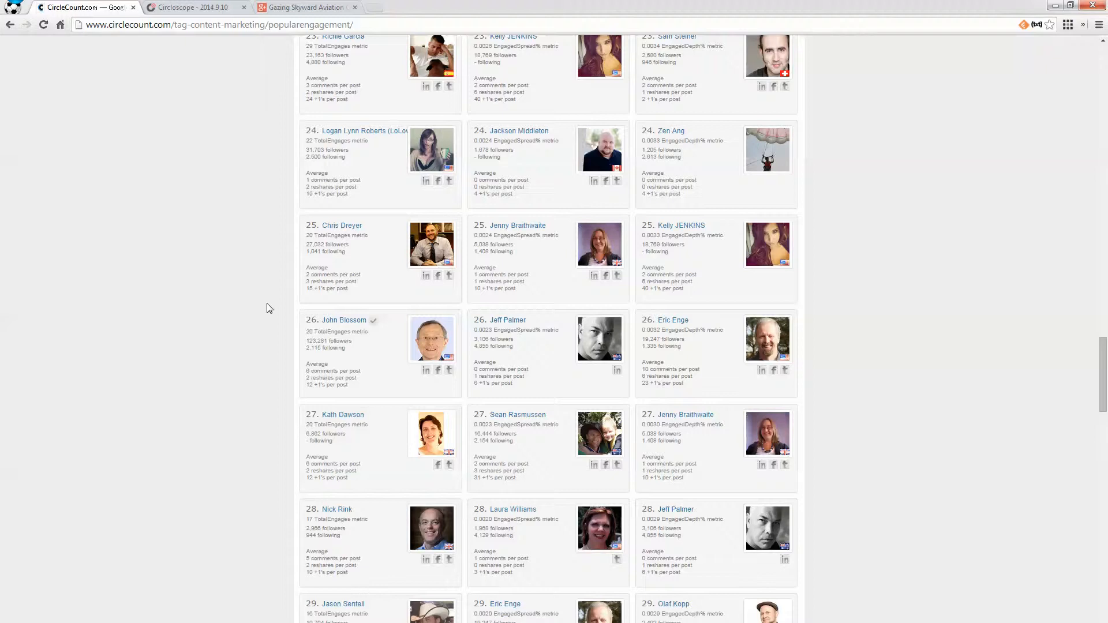
{"action": "scroll", "coordinate": [266, 307], "scroll_direction": "up", "scroll_amount": 4}
{"action": "scroll", "coordinate": [266, 308], "scroll_direction": "up", "scroll_amount": 4}
{"action": "scroll", "coordinate": [266, 307], "scroll_direction": "up", "scroll_amount": 4}
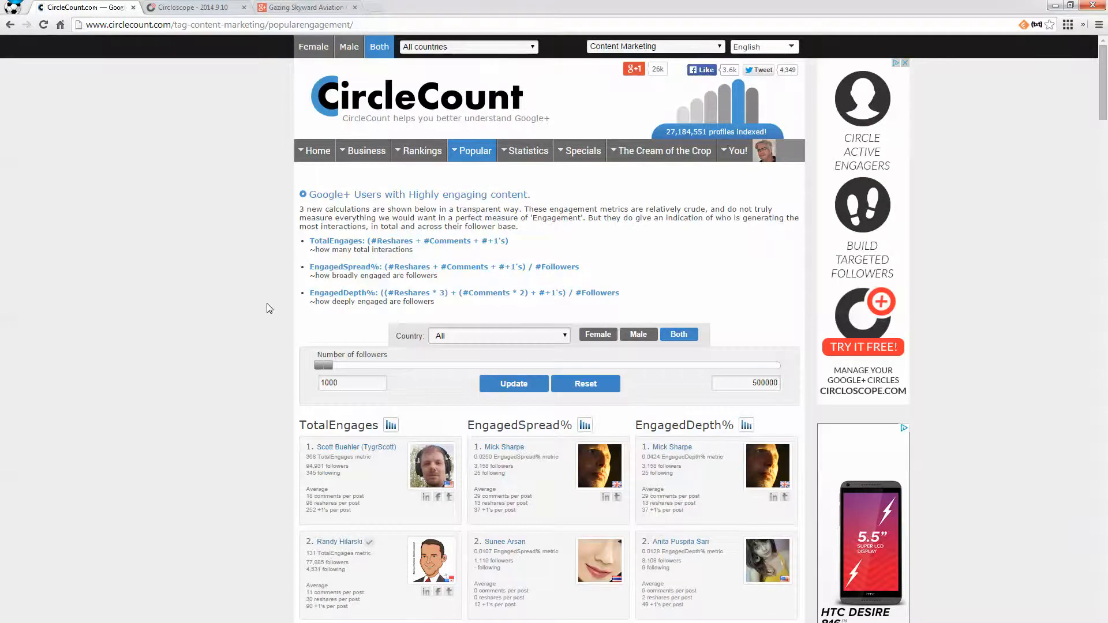
{"action": "scroll", "coordinate": [267, 308], "scroll_direction": "down", "scroll_amount": 3}
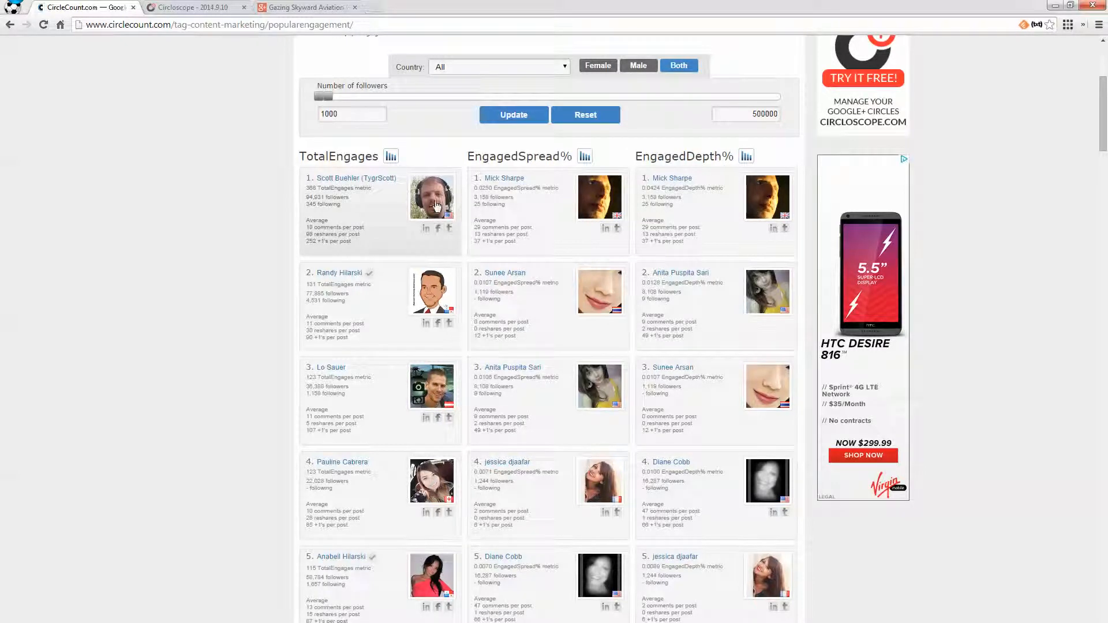
{"action": "left_click", "coordinate": [436, 205]}
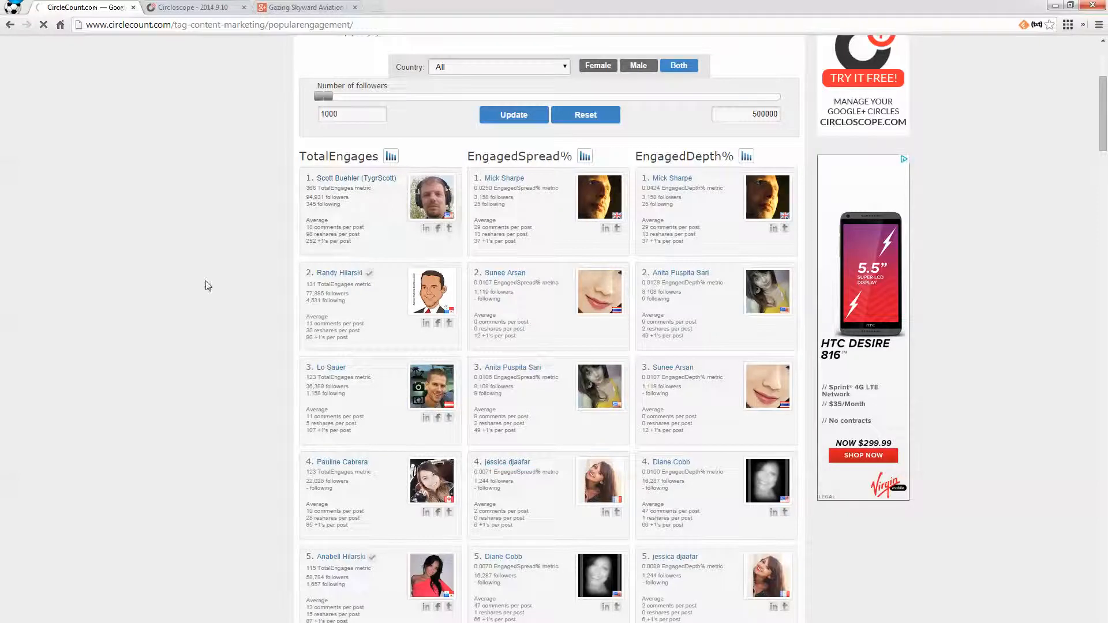
{"action": "left_click", "coordinate": [352, 182]}
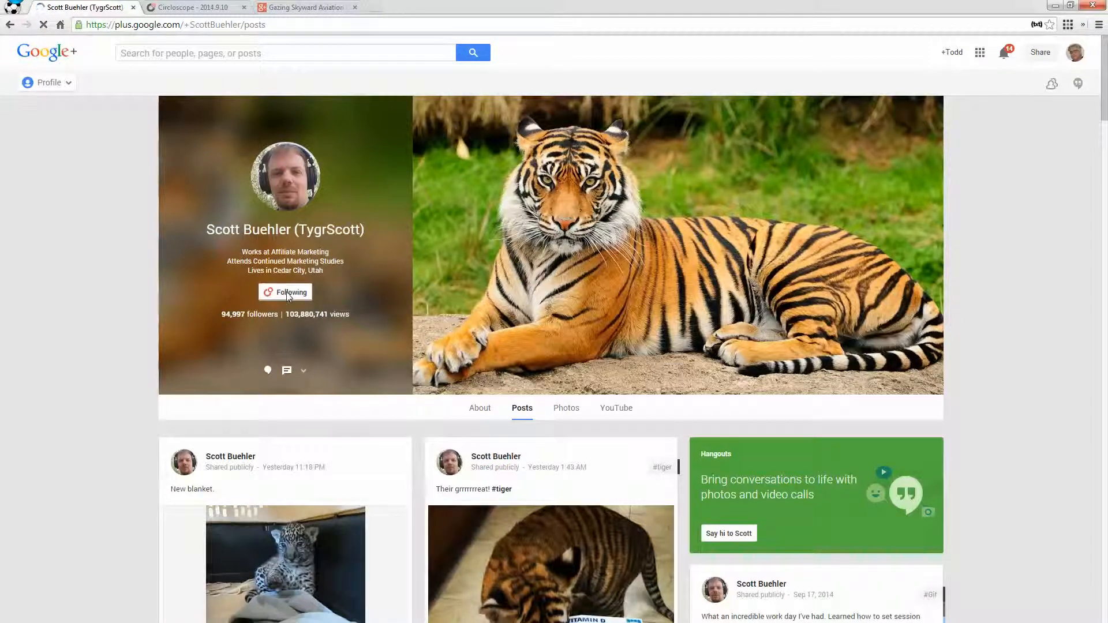
{"action": "left_click", "coordinate": [289, 294]}
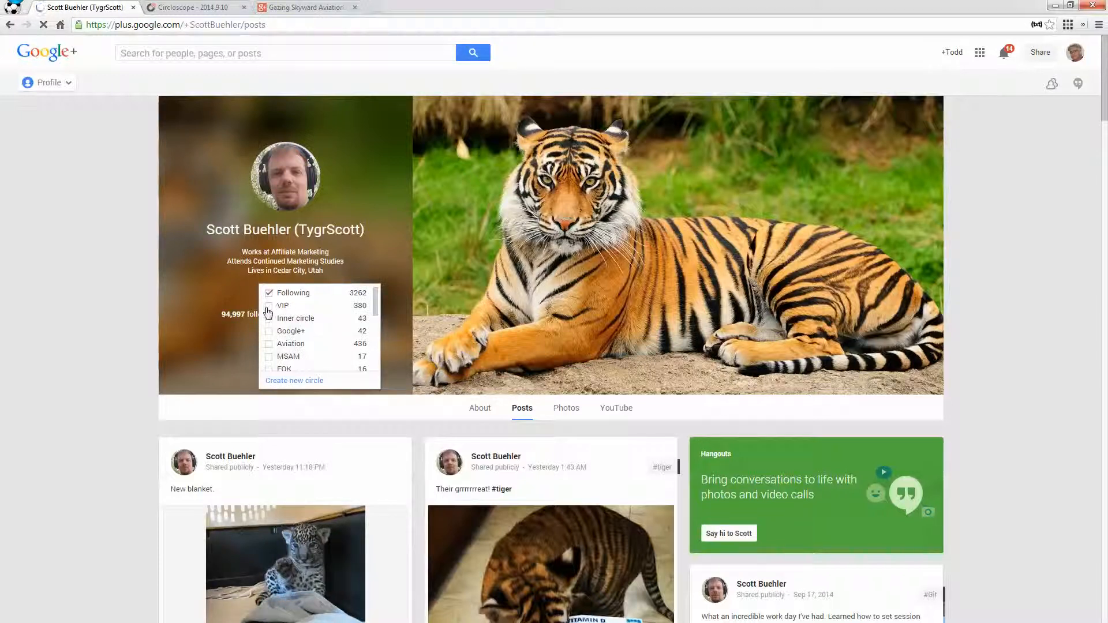
{"action": "left_click", "coordinate": [269, 309]}
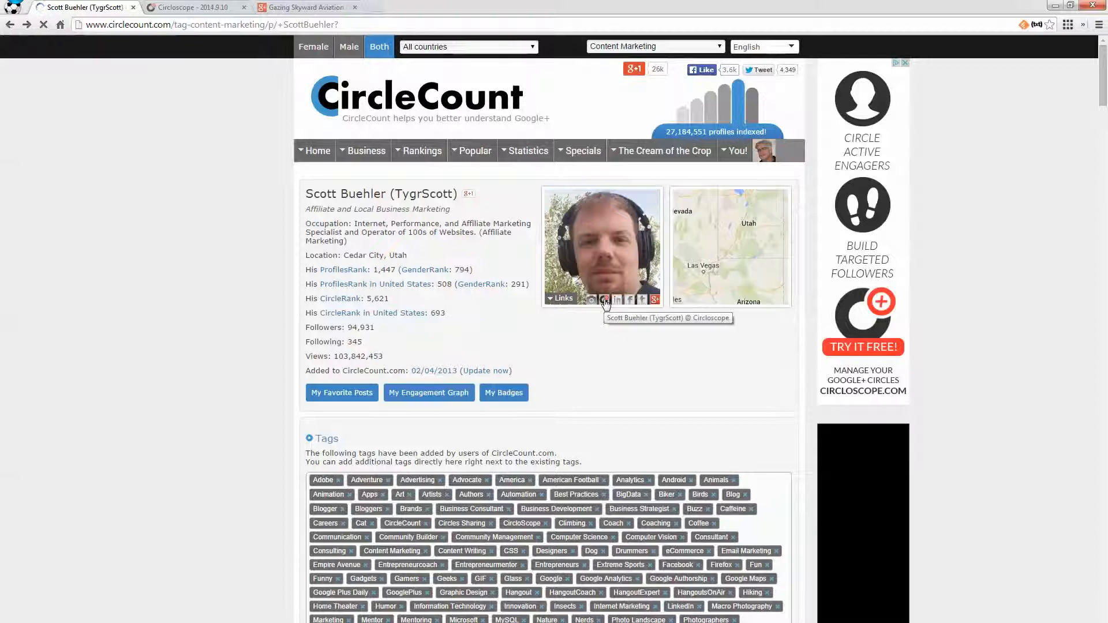
{"action": "left_click", "coordinate": [605, 302]}
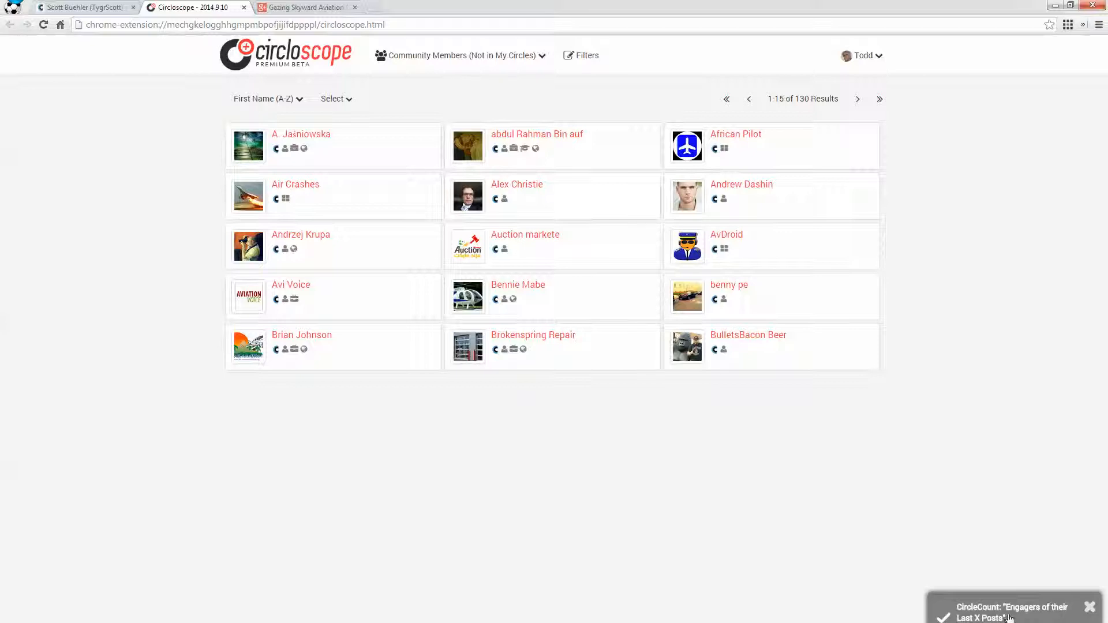
{"action": "left_click", "coordinate": [1009, 618]}
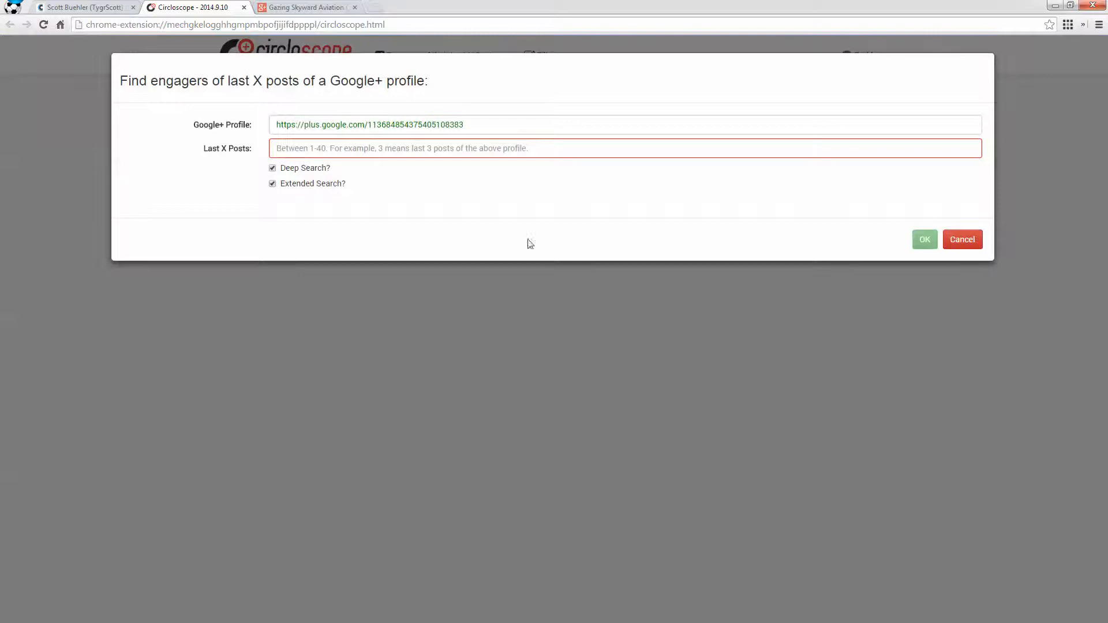
Search engagers of Scott Buehler's last 3 posts, yielding 386 results
{"action": "left_click", "coordinate": [413, 150]}
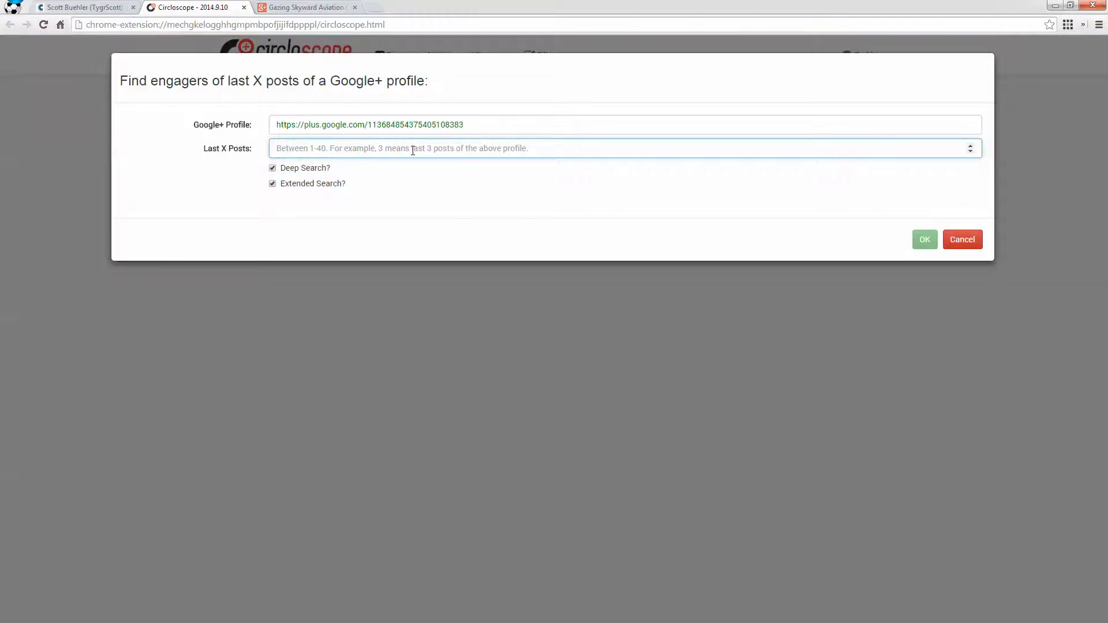
{"action": "type", "text": "3"}
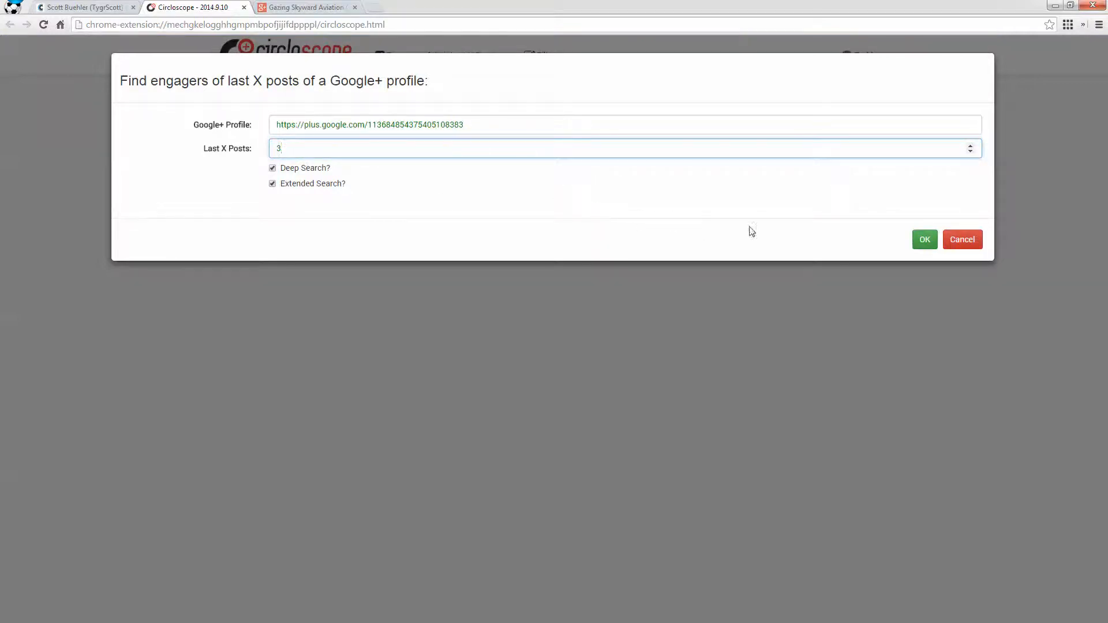
{"action": "left_click", "coordinate": [924, 240]}
{"action": "key", "text": "Return"}
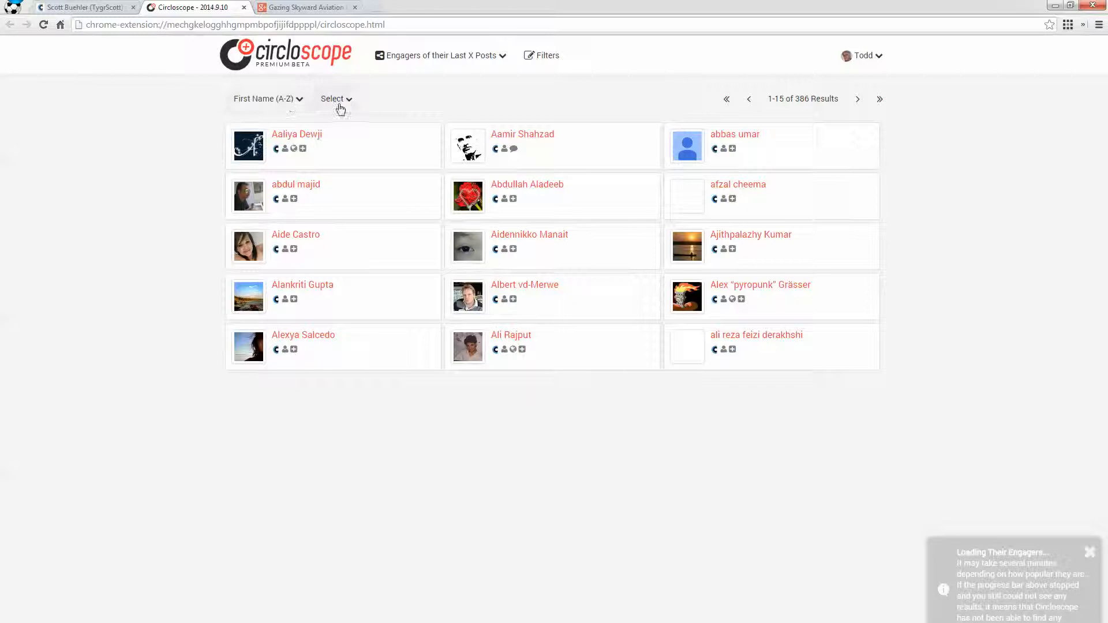
Sort the 386 engagers by Most Followed and stop the profile-info loading
{"action": "left_click", "coordinate": [296, 100]}
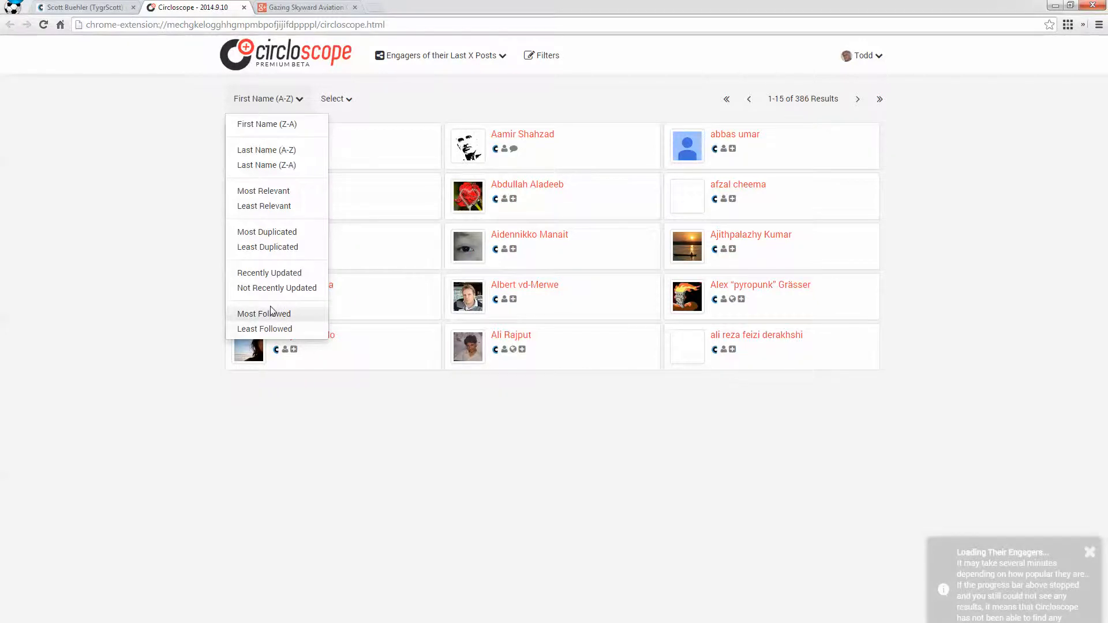
{"action": "left_click", "coordinate": [280, 318]}
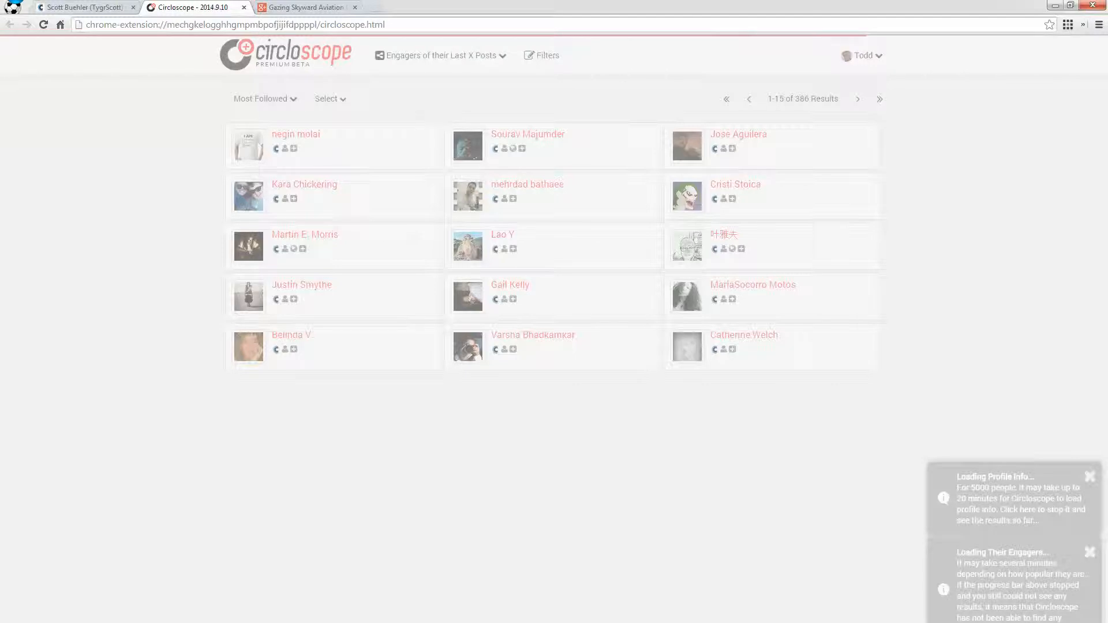
{"action": "left_click", "coordinate": [1005, 513]}
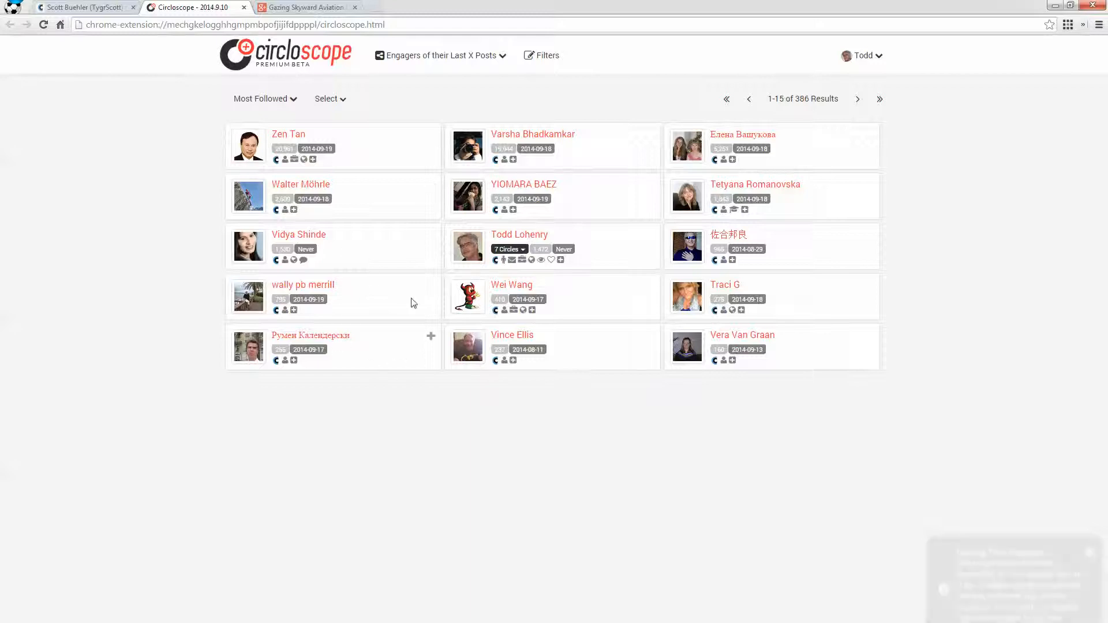
{"action": "mouse_move", "coordinate": [363, 313]}
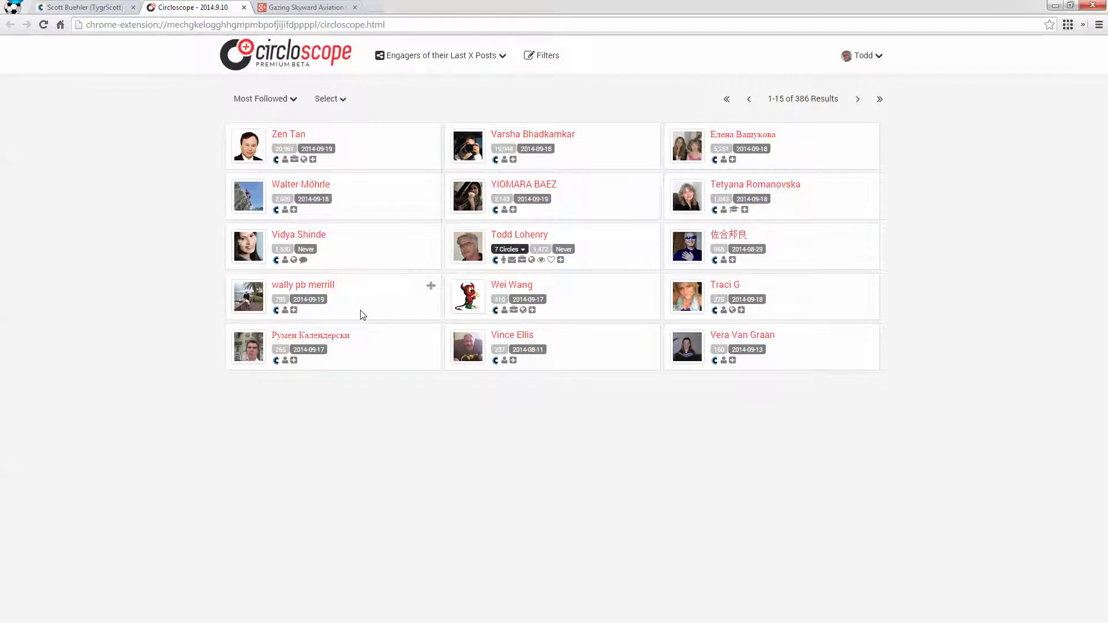
{"action": "left_click", "coordinate": [329, 99]}
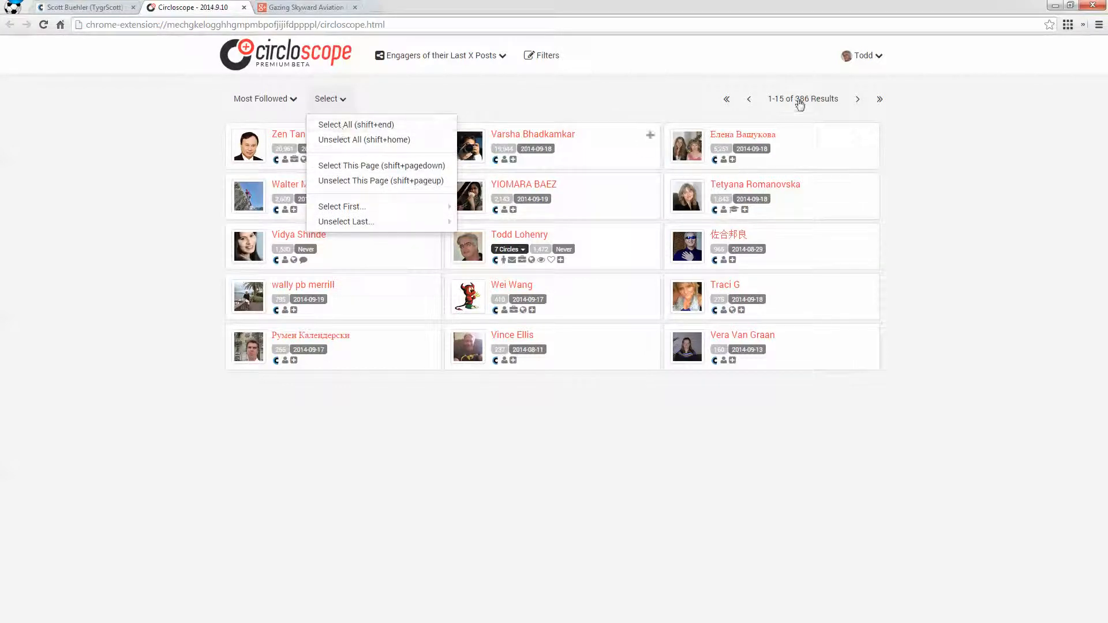
Select all 15 people on the first page and choose to add them to circles
{"action": "left_click", "coordinate": [334, 167]}
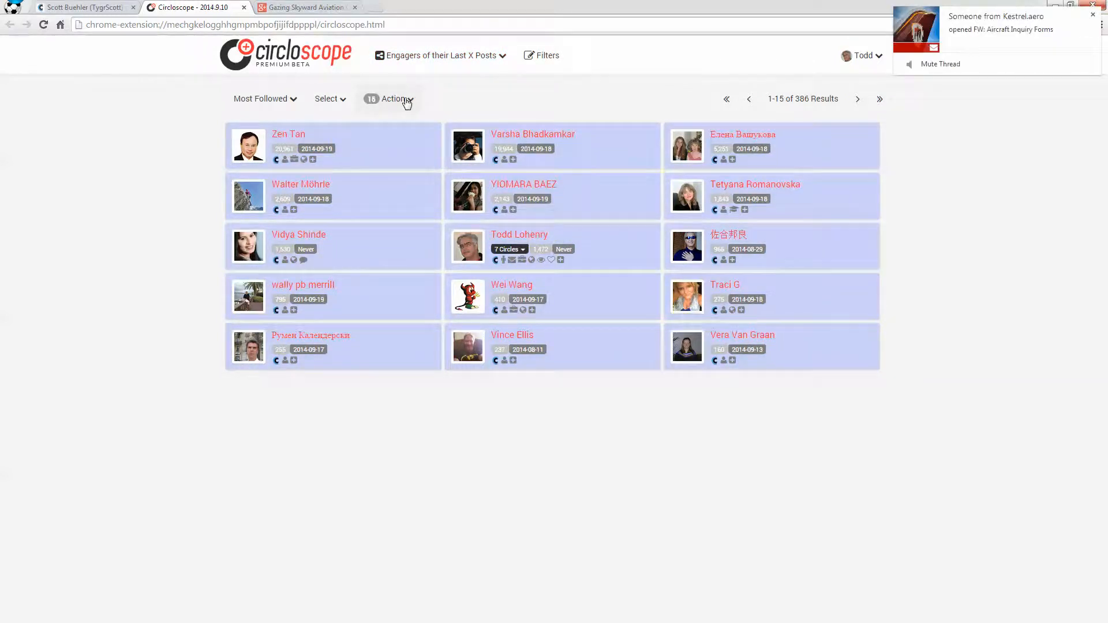
{"action": "left_click", "coordinate": [407, 101]}
{"action": "mouse_move", "coordinate": [377, 140]}
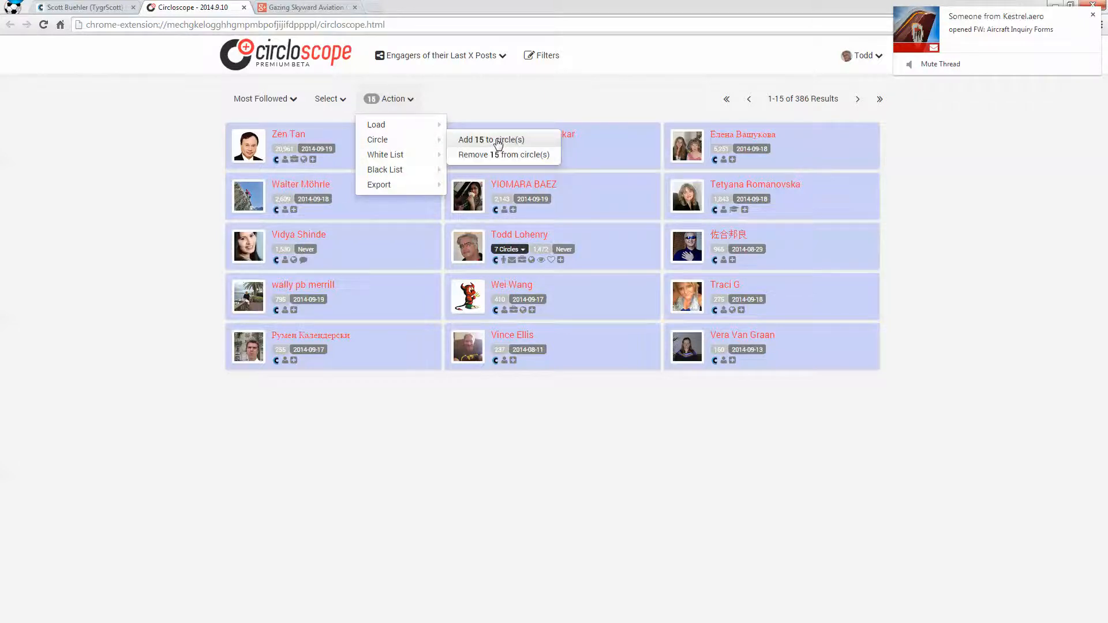
{"action": "left_click", "coordinate": [491, 139]}
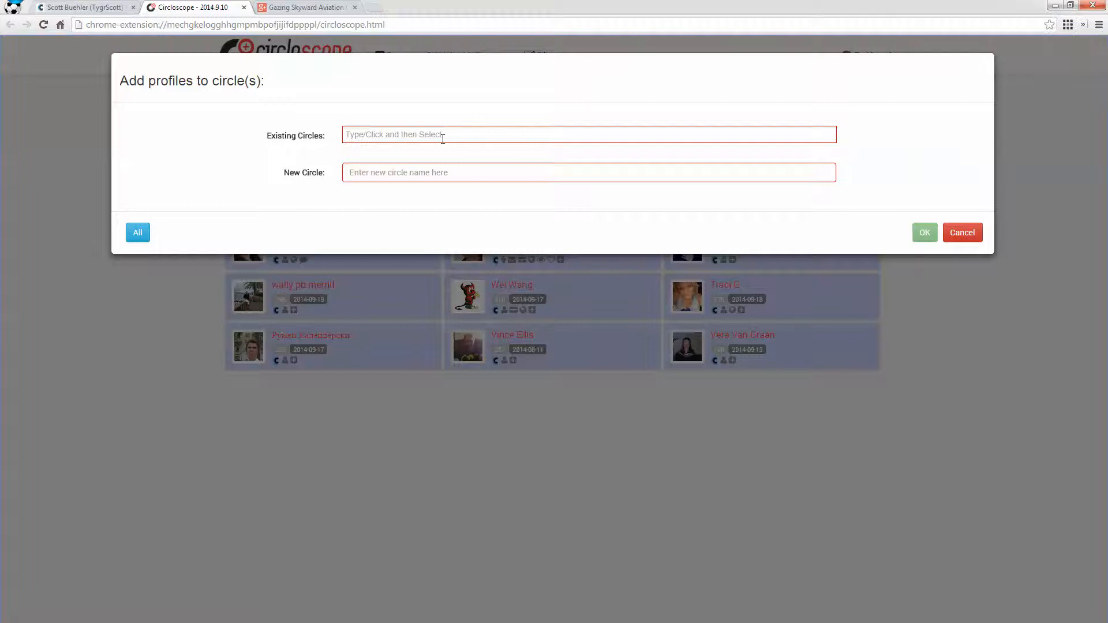
Pick the existing Content Marketing Engagers circle and confirm adding all 15 profiles
{"action": "left_click", "coordinate": [443, 137]}
{"action": "scroll", "coordinate": [442, 200], "scroll_direction": "down", "scroll_amount": 3}
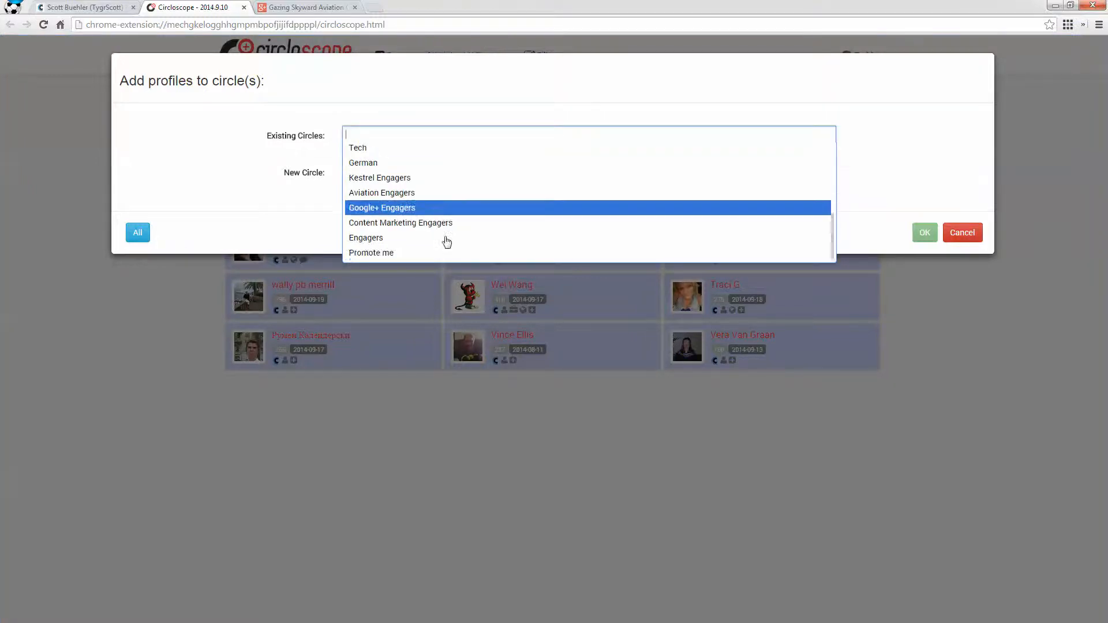
{"action": "left_click", "coordinate": [439, 225]}
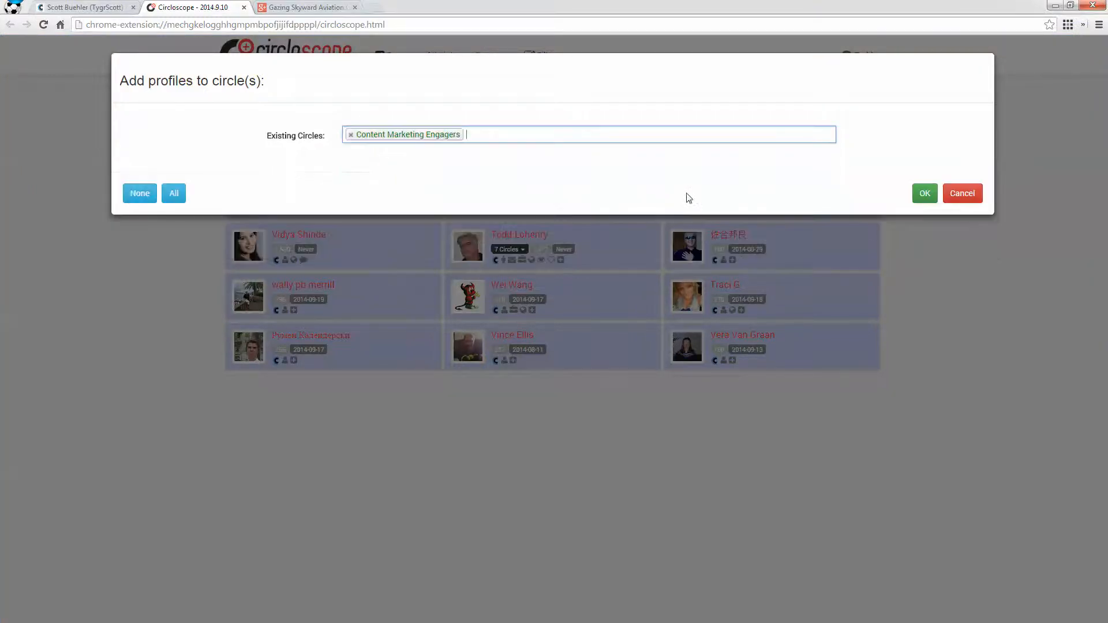
{"action": "left_click", "coordinate": [925, 193]}
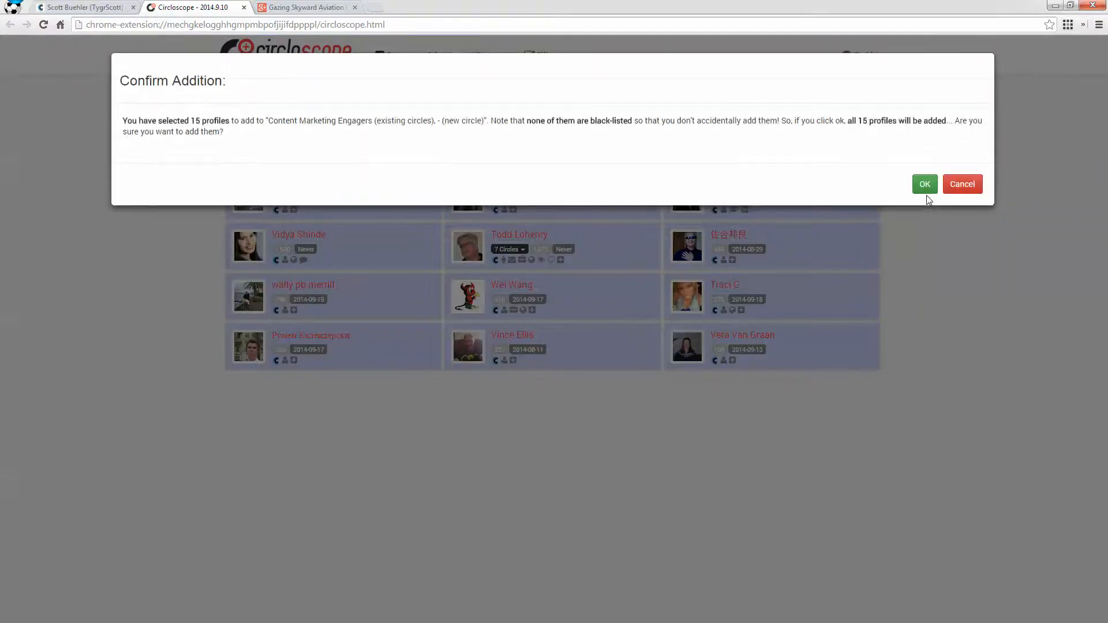
{"action": "left_click", "coordinate": [925, 184]}
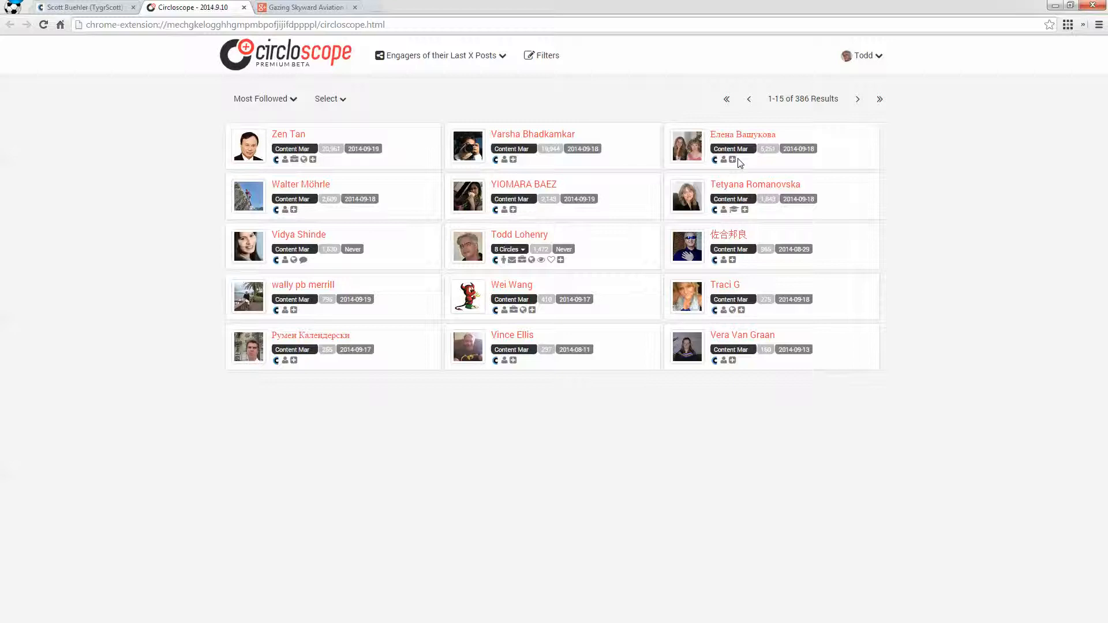
Switch Circloscope's view to the Dashboard of follower stats and charts
{"action": "left_click", "coordinate": [104, 8]}
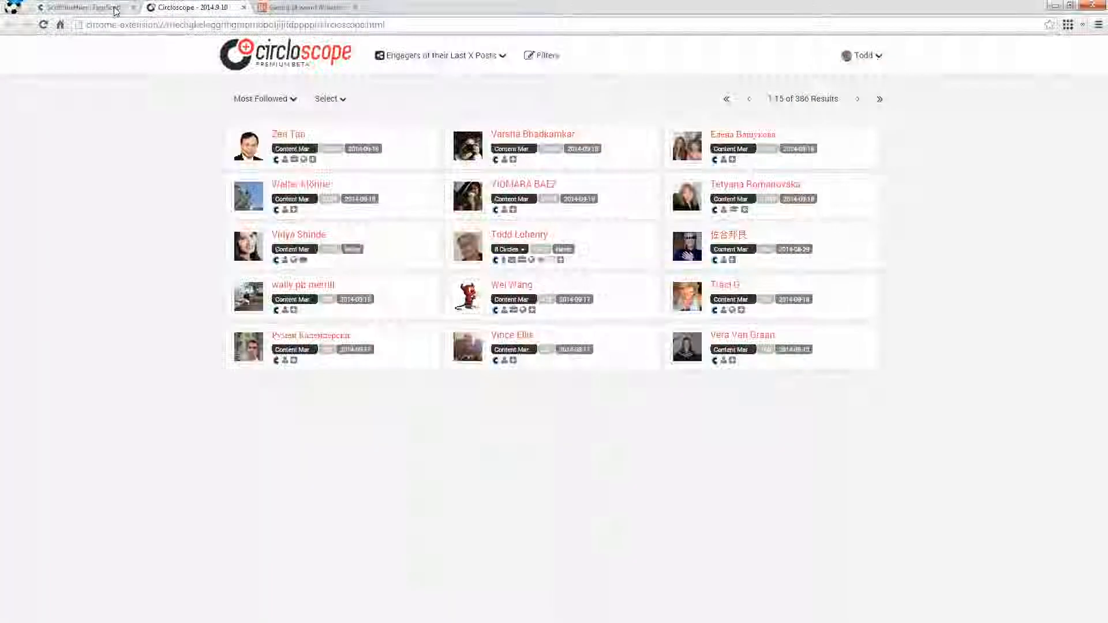
{"action": "left_click", "coordinate": [178, 9]}
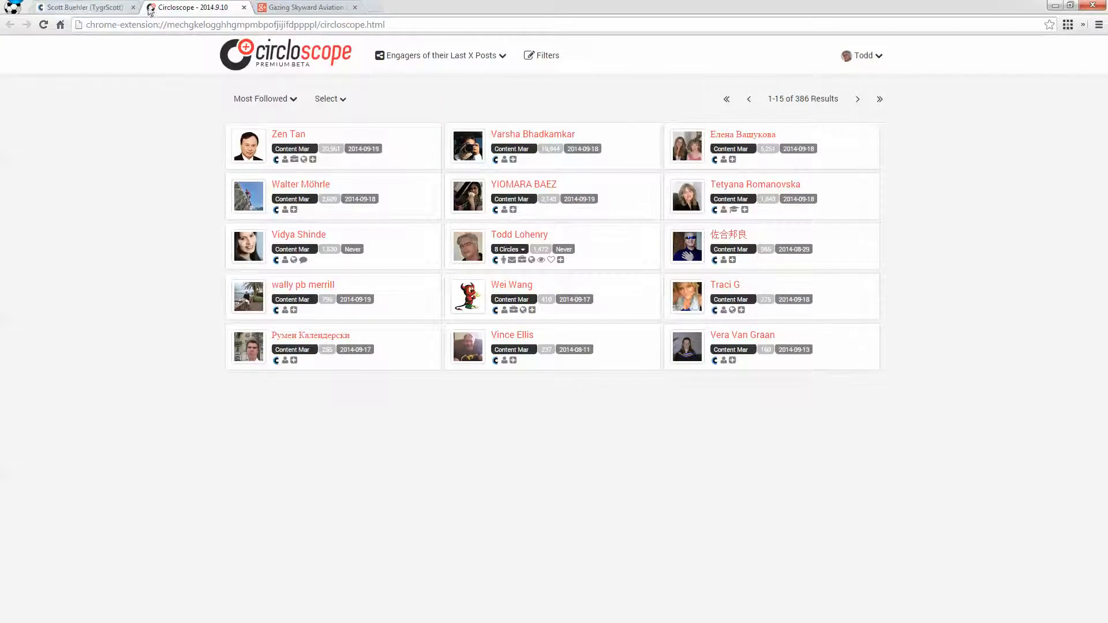
{"action": "mouse_move", "coordinate": [440, 56]}
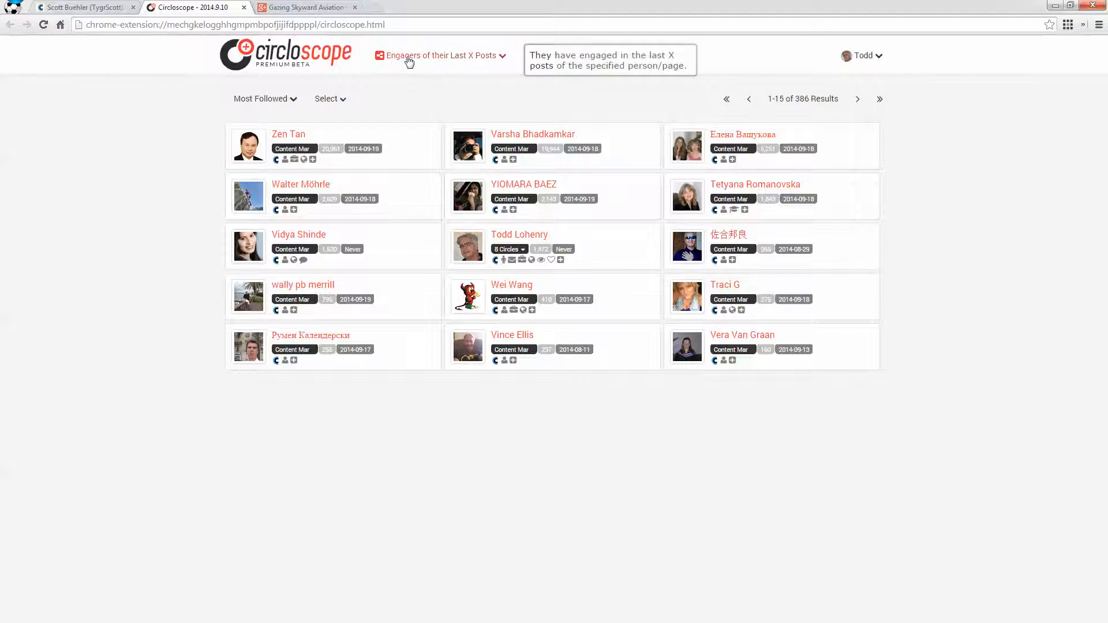
{"action": "left_click", "coordinate": [409, 60]}
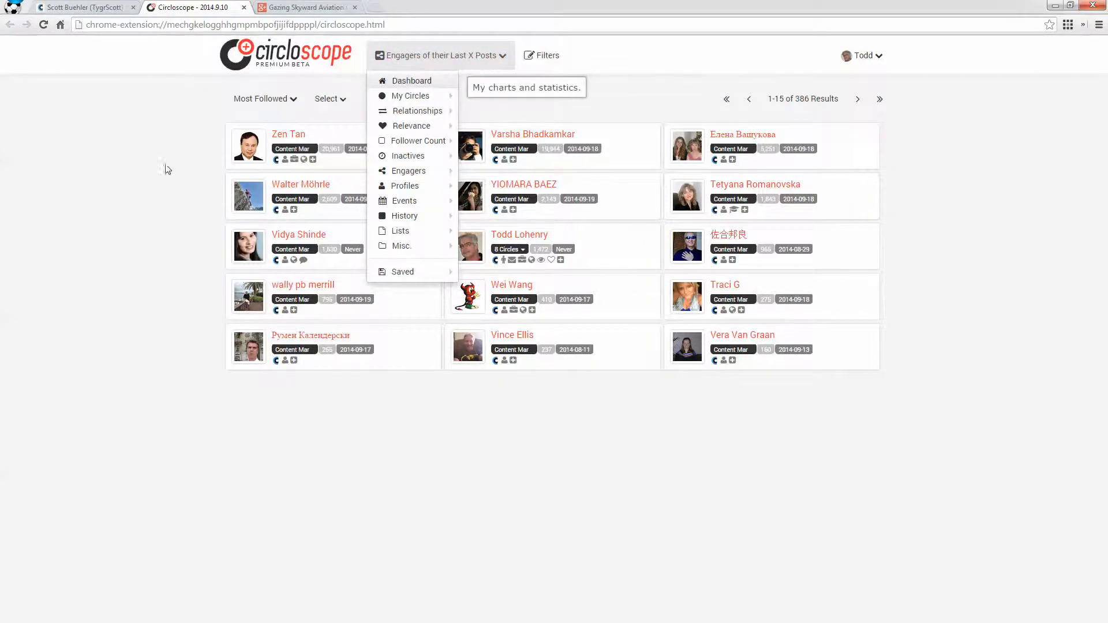
{"action": "left_click", "coordinate": [411, 81]}
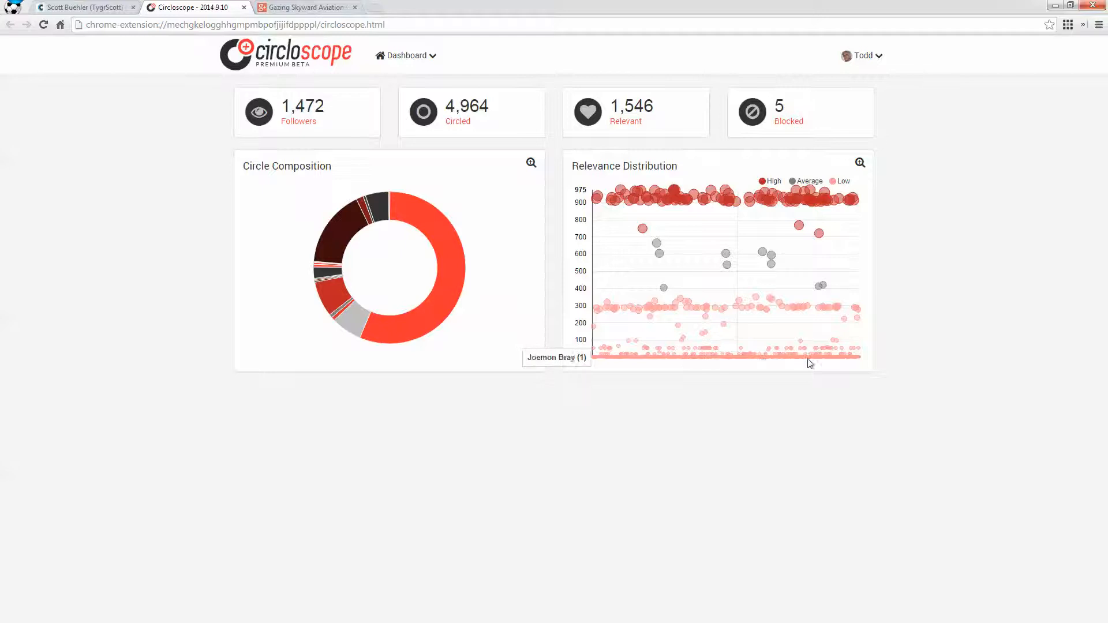
{"action": "left_click", "coordinate": [421, 56]}
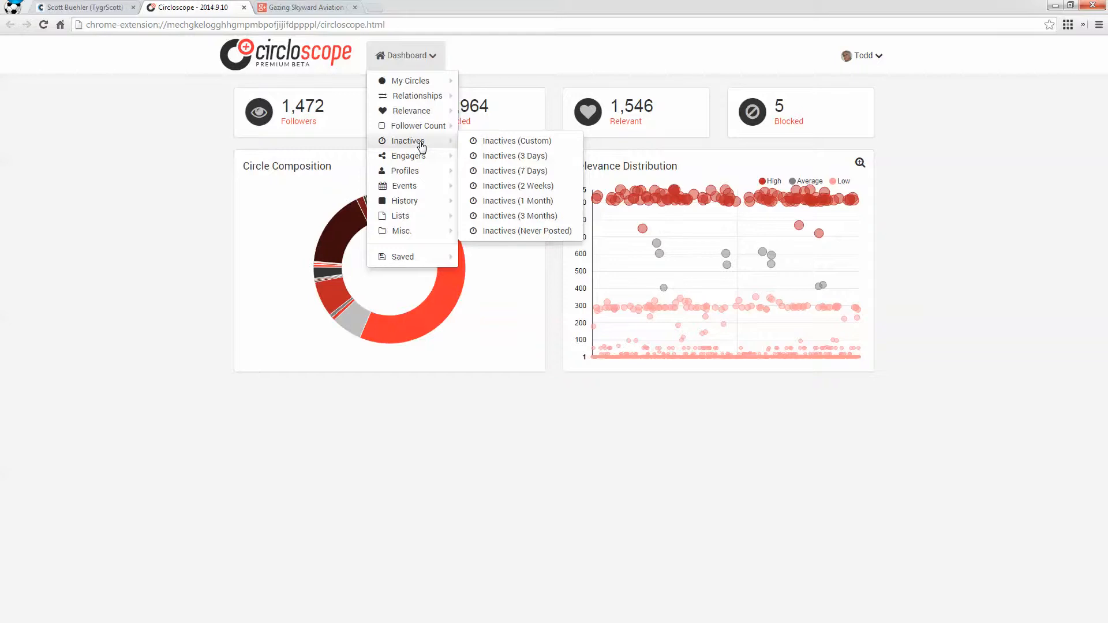
{"action": "mouse_move", "coordinate": [412, 111]}
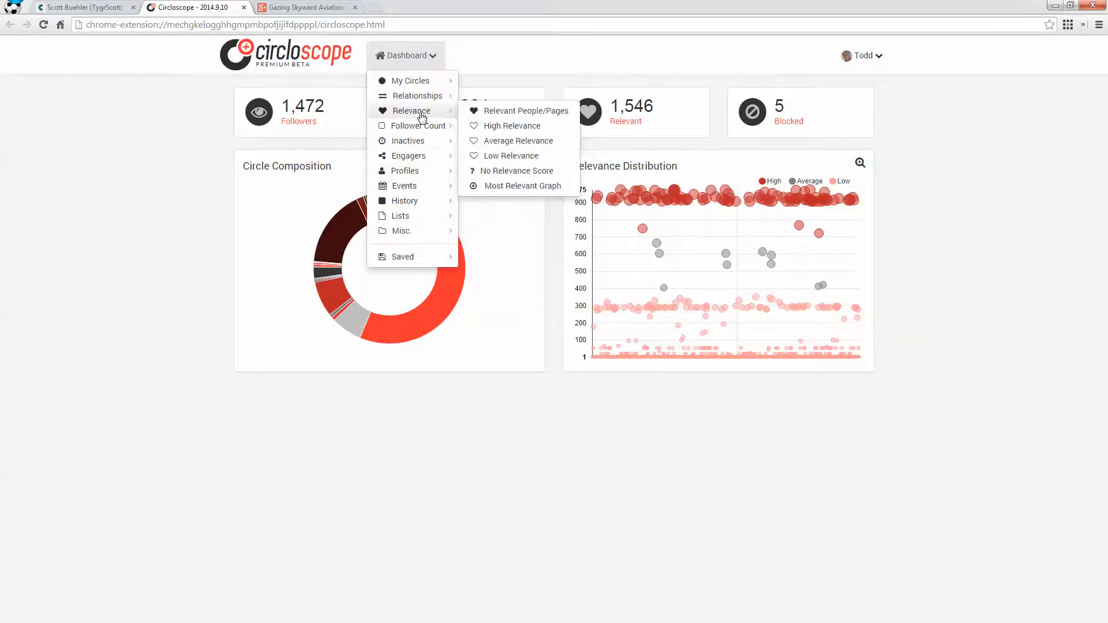
Show Low Relevance people in my circles and sort them by Least Followed
{"action": "left_click", "coordinate": [491, 157]}
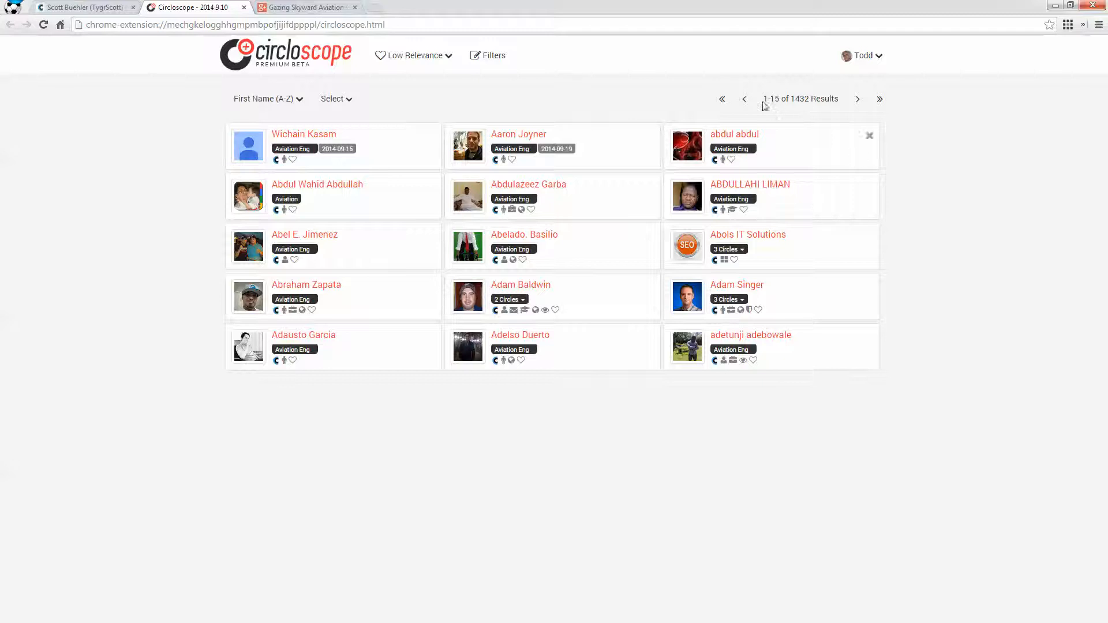
{"action": "left_click", "coordinate": [293, 103]}
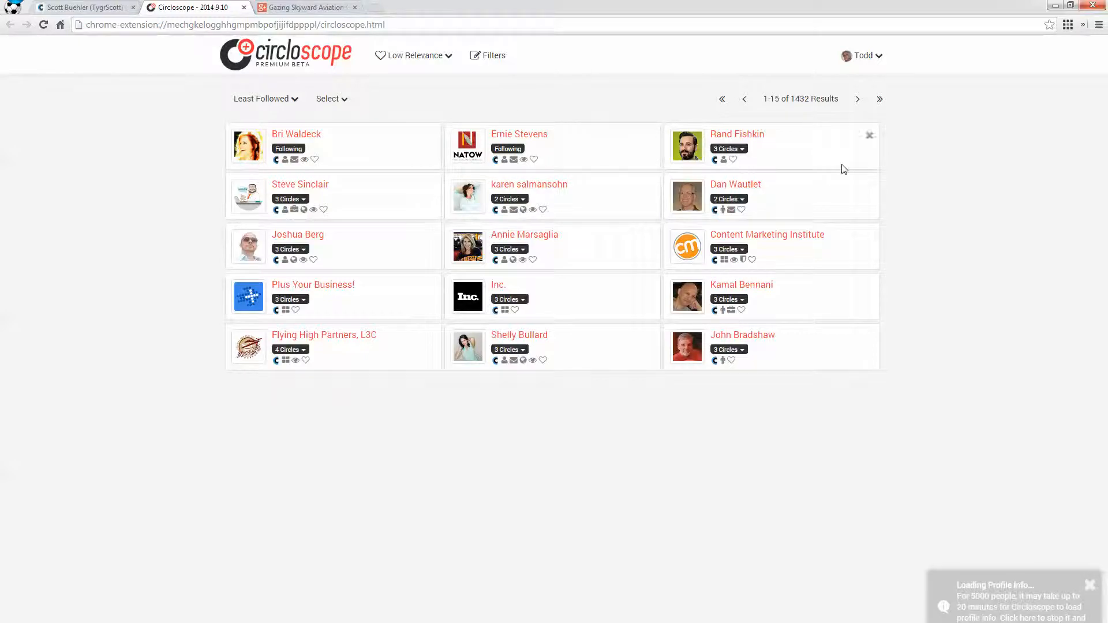
Select Rand Fishkin, Content Marketing Institute, Shelly Bullard, John Bradshaw, Flying High Partners, Joshua Berg and Plus Your Business!
{"action": "mouse_move", "coordinate": [771, 148]}
{"action": "left_click", "coordinate": [818, 154]}
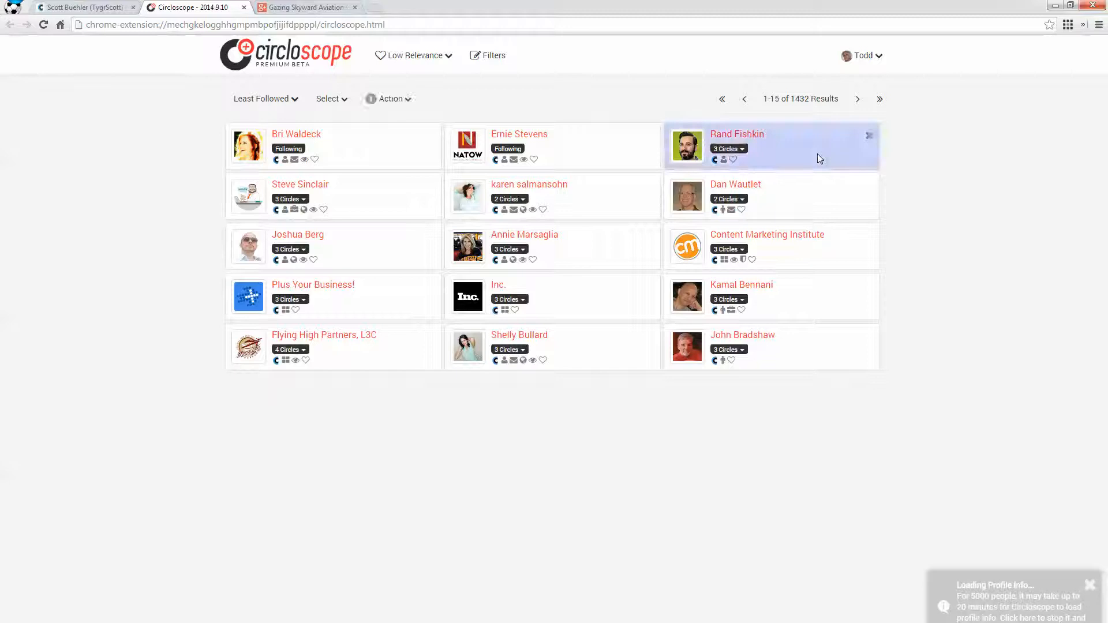
{"action": "left_click", "coordinate": [790, 254]}
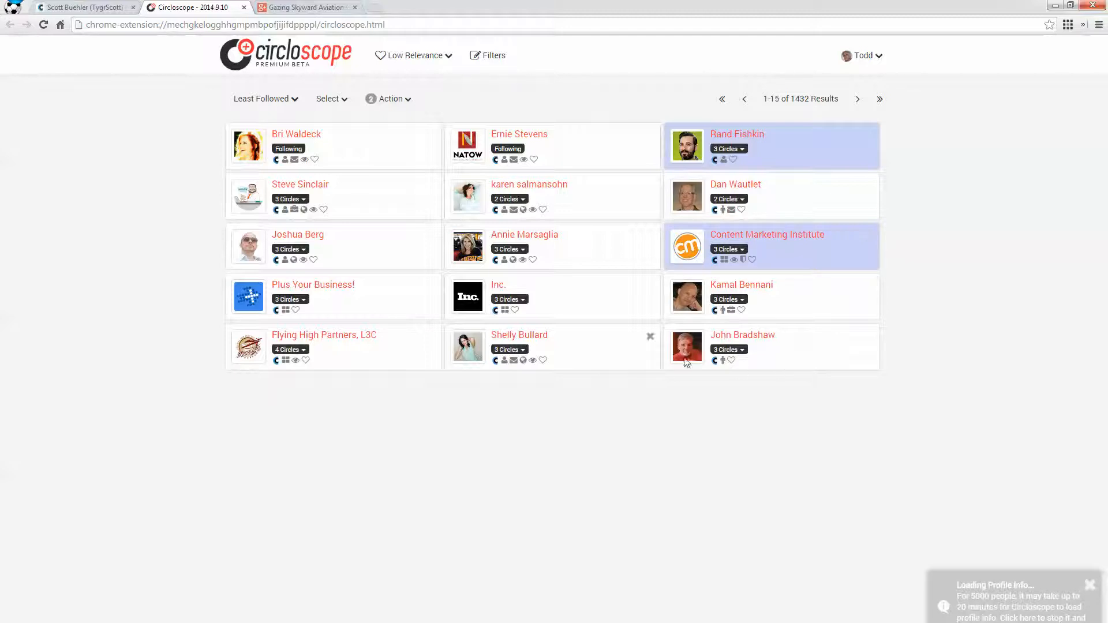
{"action": "left_click", "coordinate": [397, 362]}
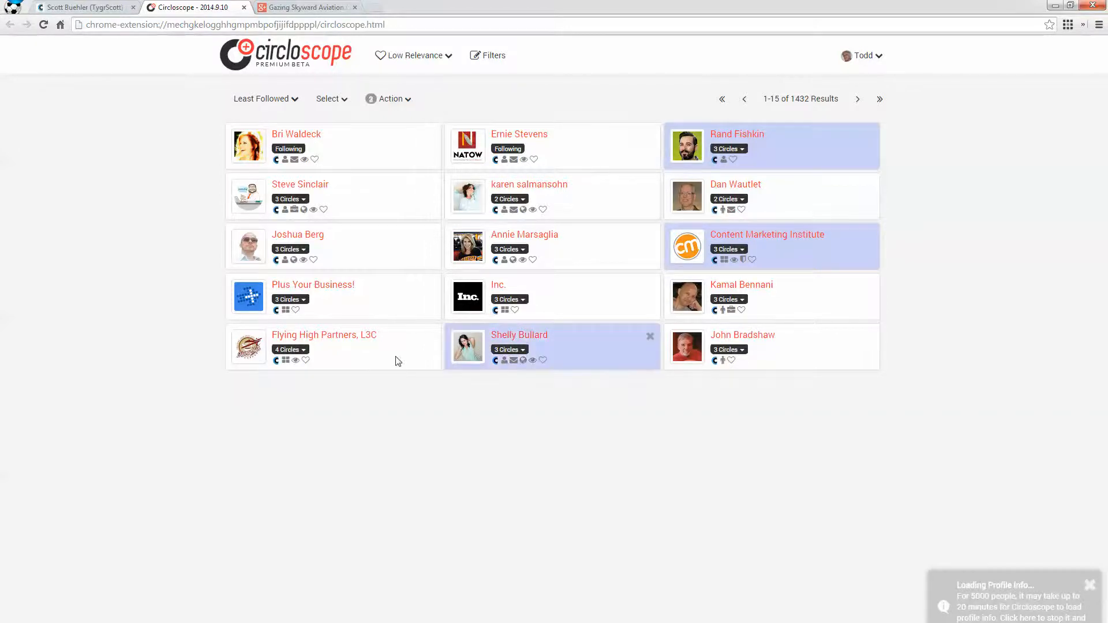
{"action": "key", "text": "Right"}
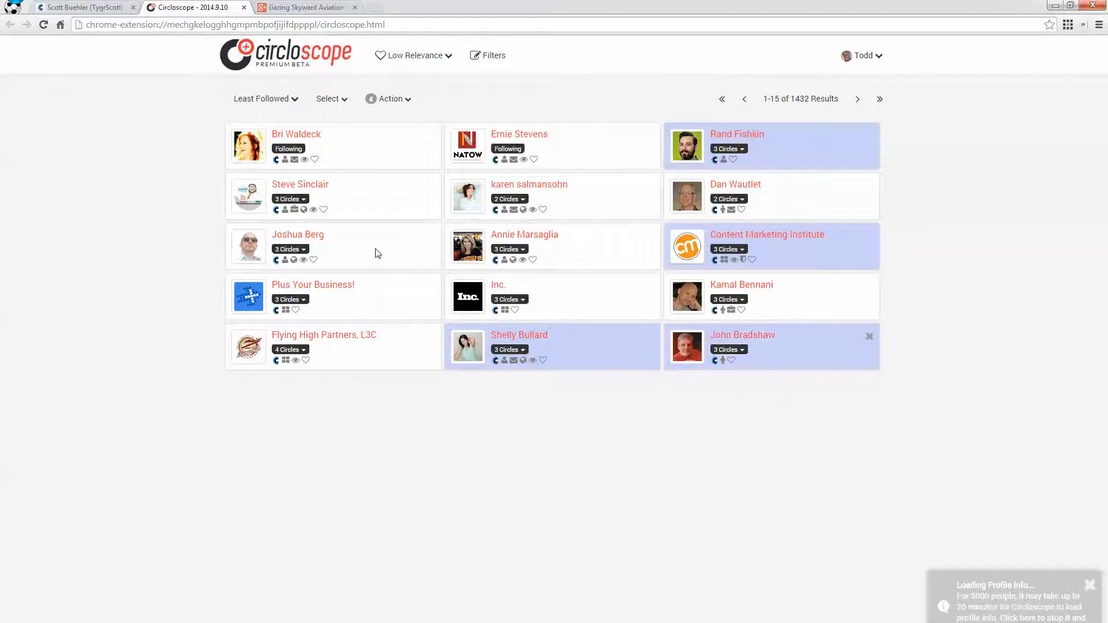
{"action": "key", "text": "Right"}
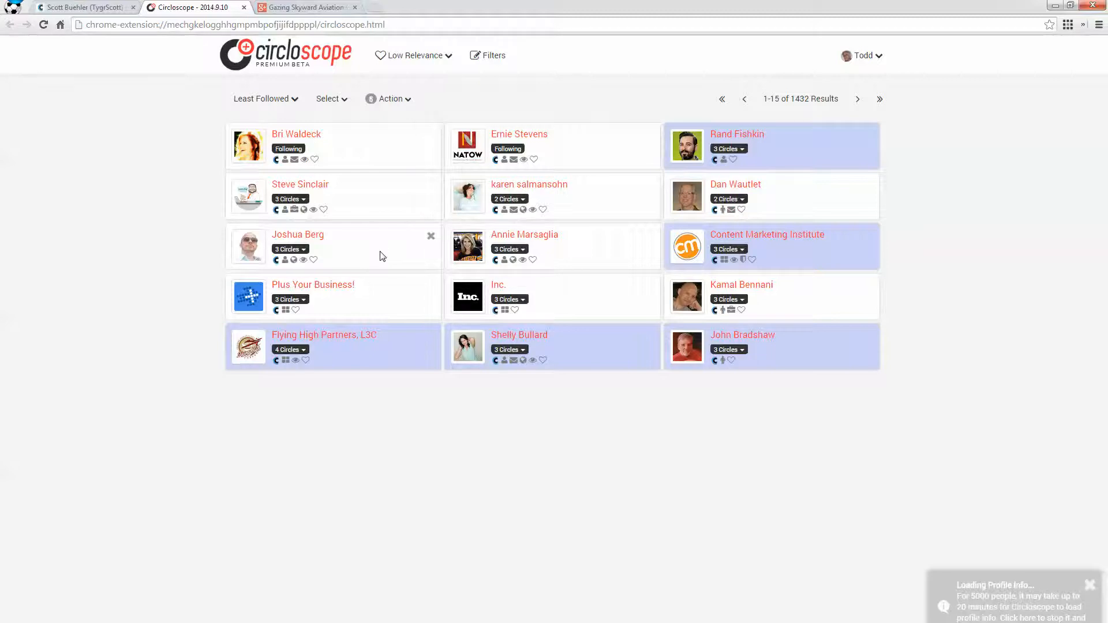
{"action": "left_click", "coordinate": [380, 255], "text": "shift"}
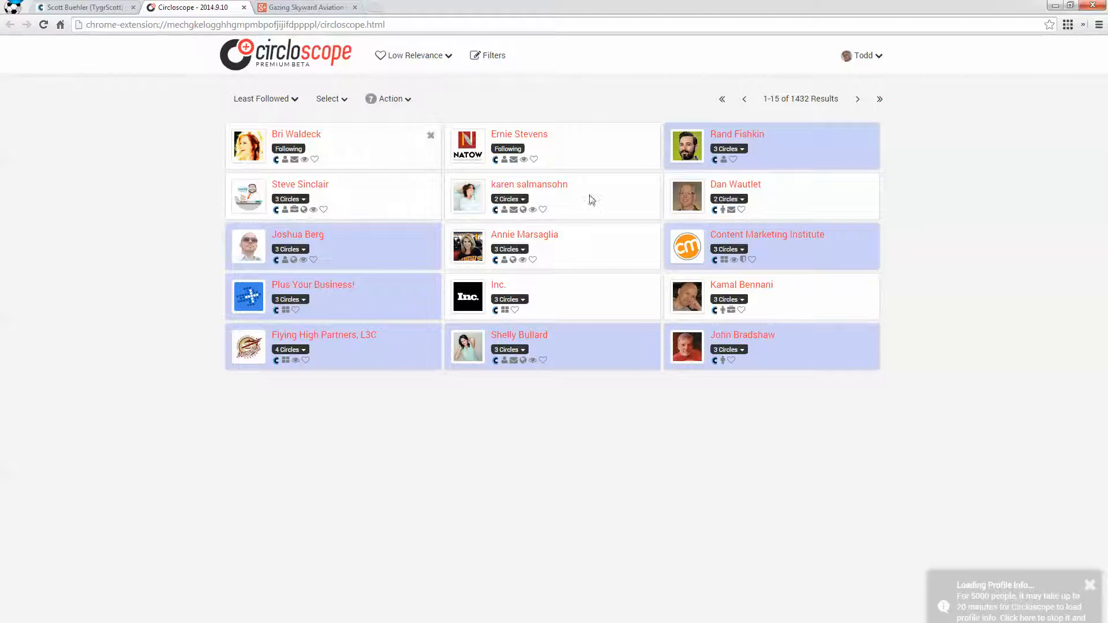
Add the nine selected people to the white list via Action > White List
{"action": "left_click", "coordinate": [396, 103]}
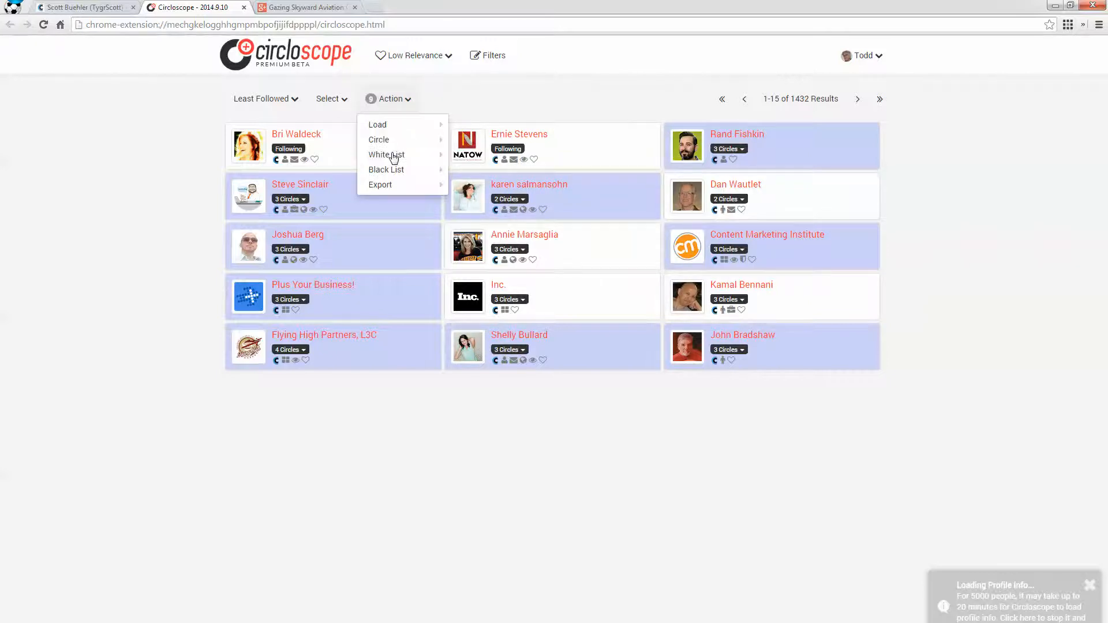
{"action": "mouse_move", "coordinate": [386, 154]}
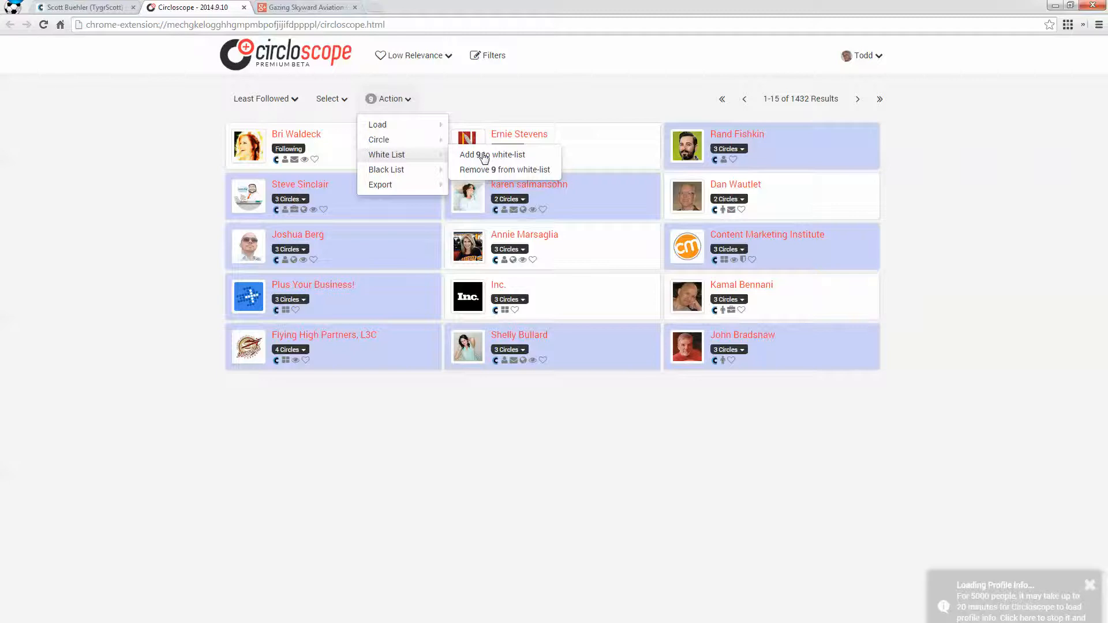
{"action": "left_click", "coordinate": [484, 157]}
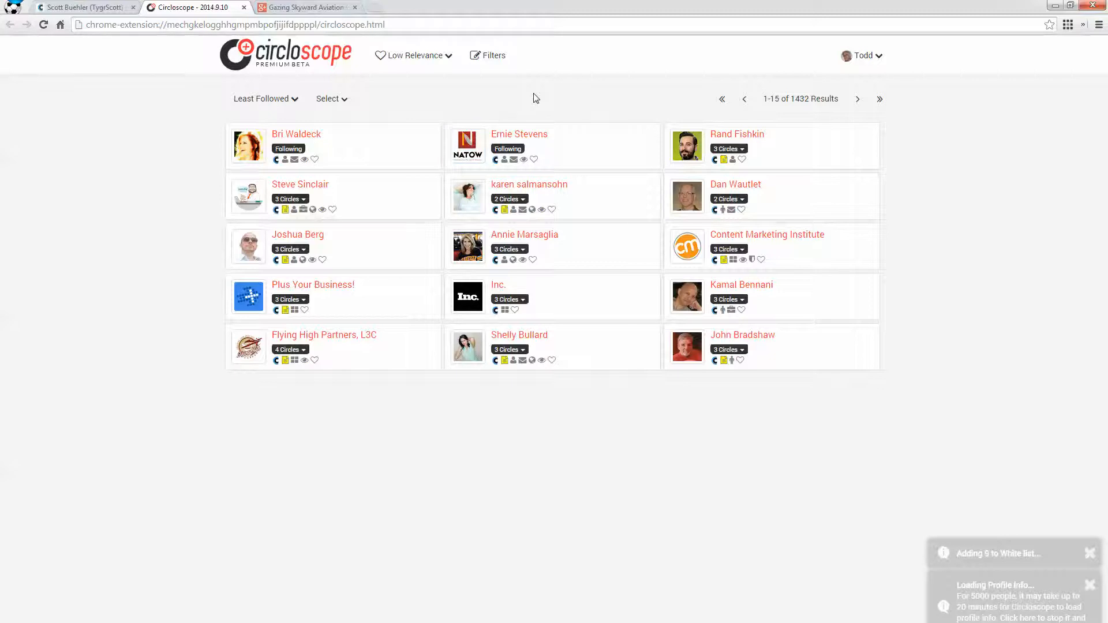
{"action": "left_click", "coordinate": [337, 103]}
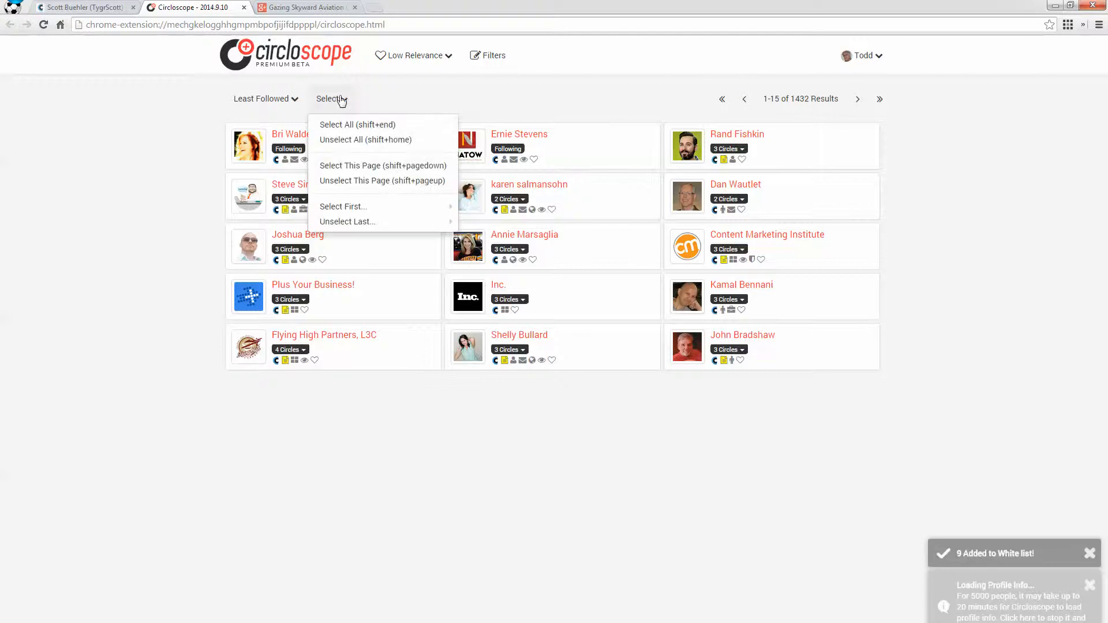
{"action": "left_click", "coordinate": [447, 93]}
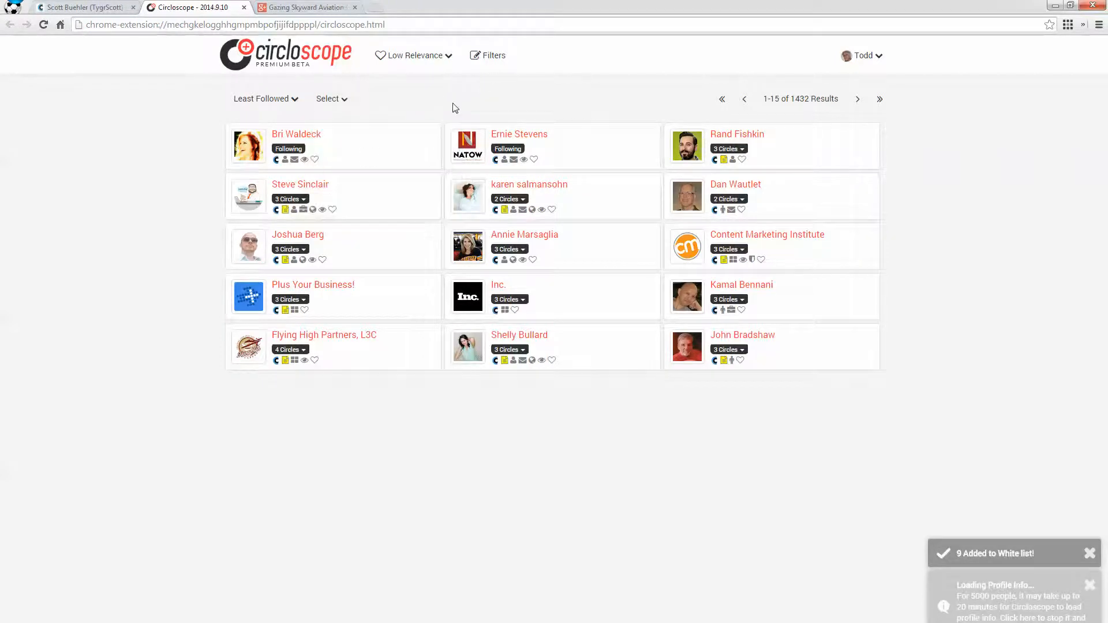
{"action": "right_click", "coordinate": [366, 153]}
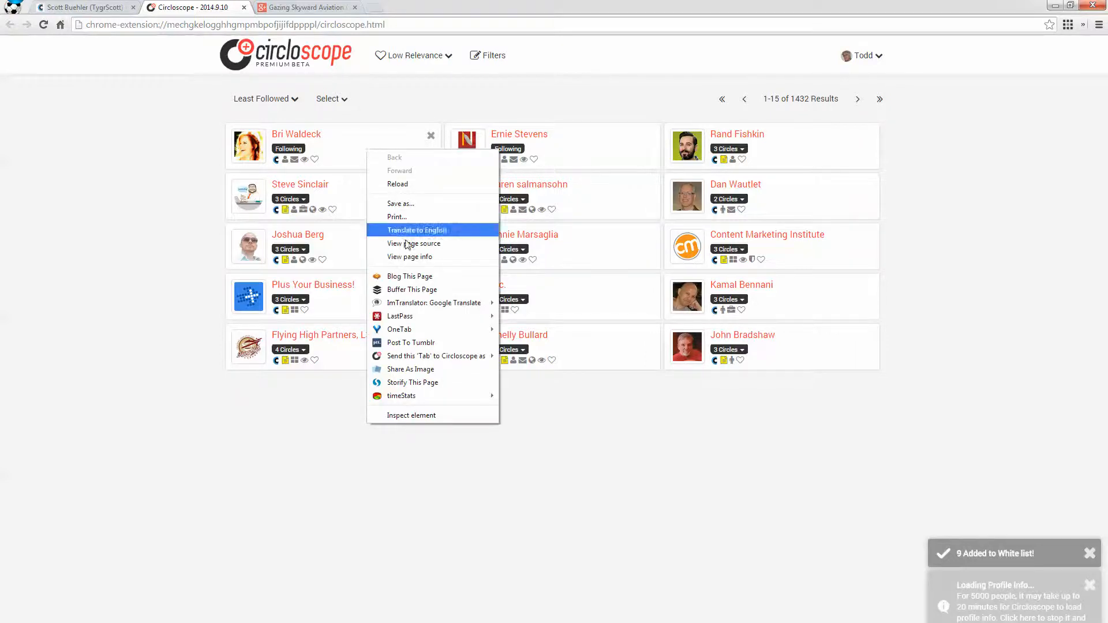
{"action": "left_click", "coordinate": [345, 155]}
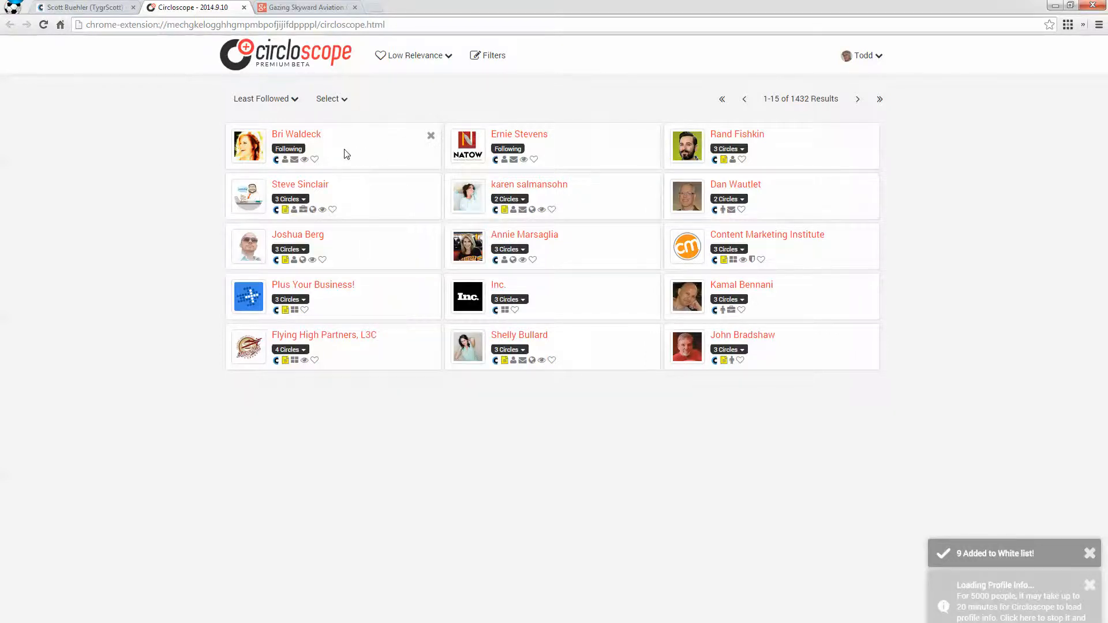
{"action": "left_click", "coordinate": [344, 154]}
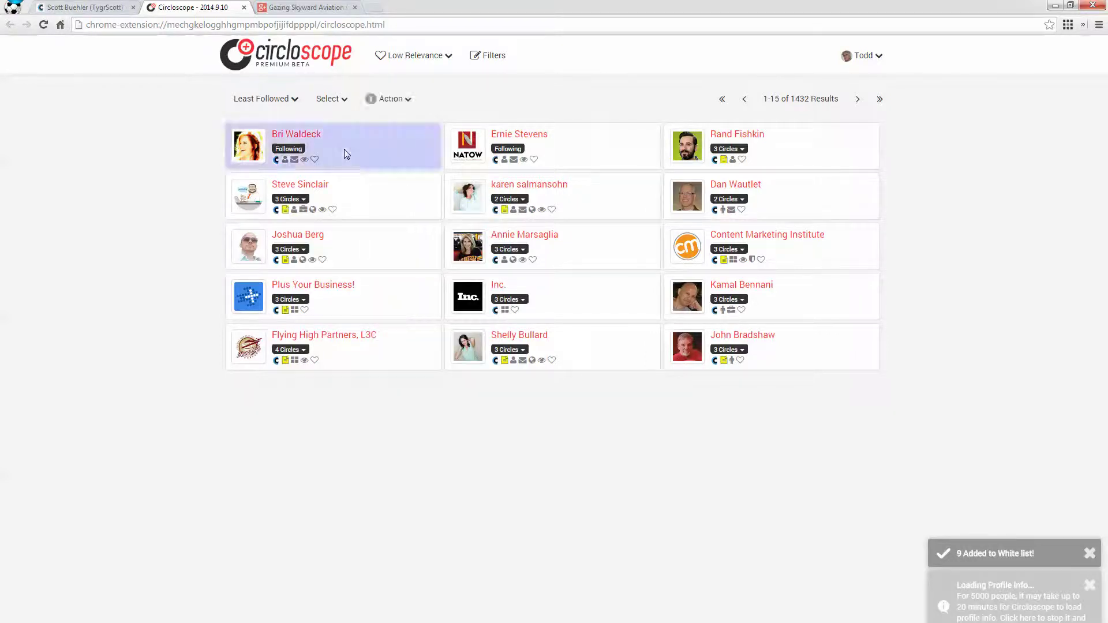
{"action": "left_click", "coordinate": [389, 99]}
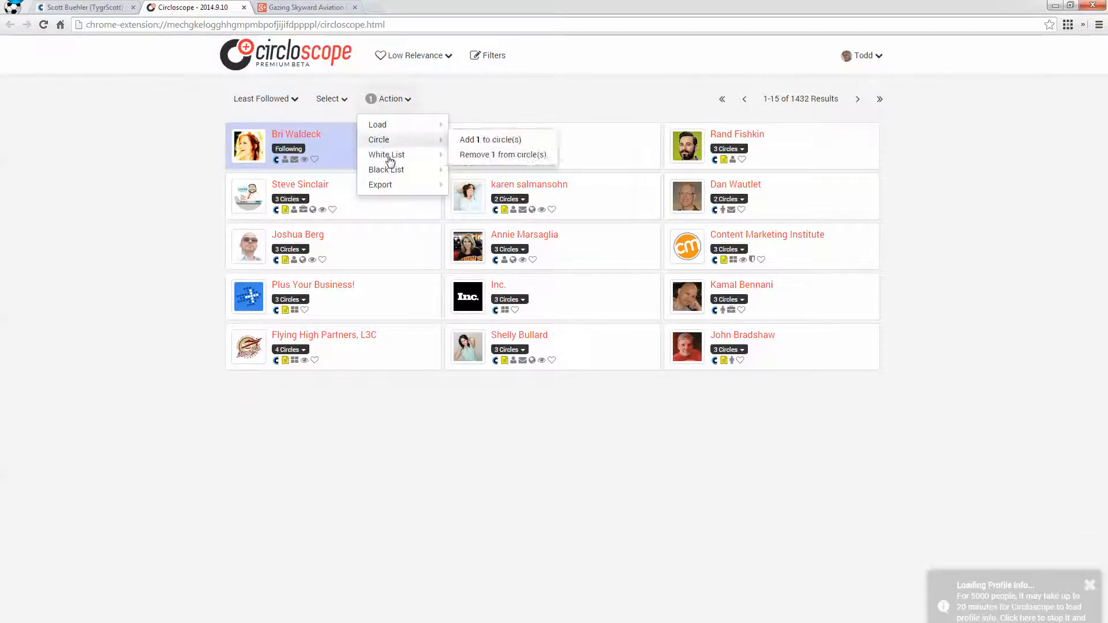
{"action": "mouse_move", "coordinate": [386, 154]}
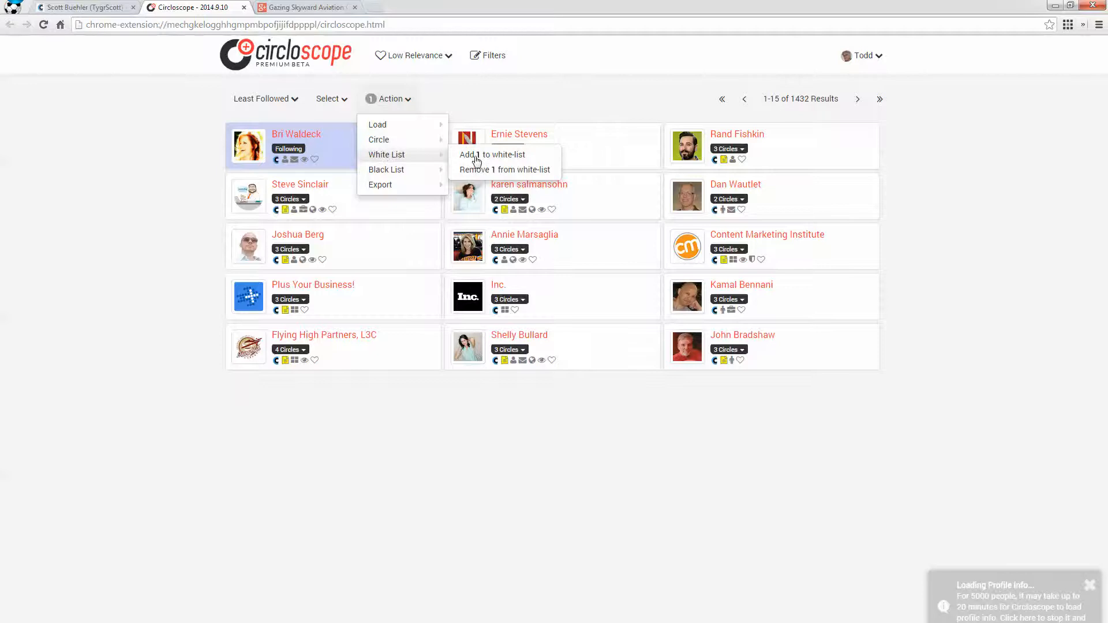
{"action": "left_click", "coordinate": [475, 158]}
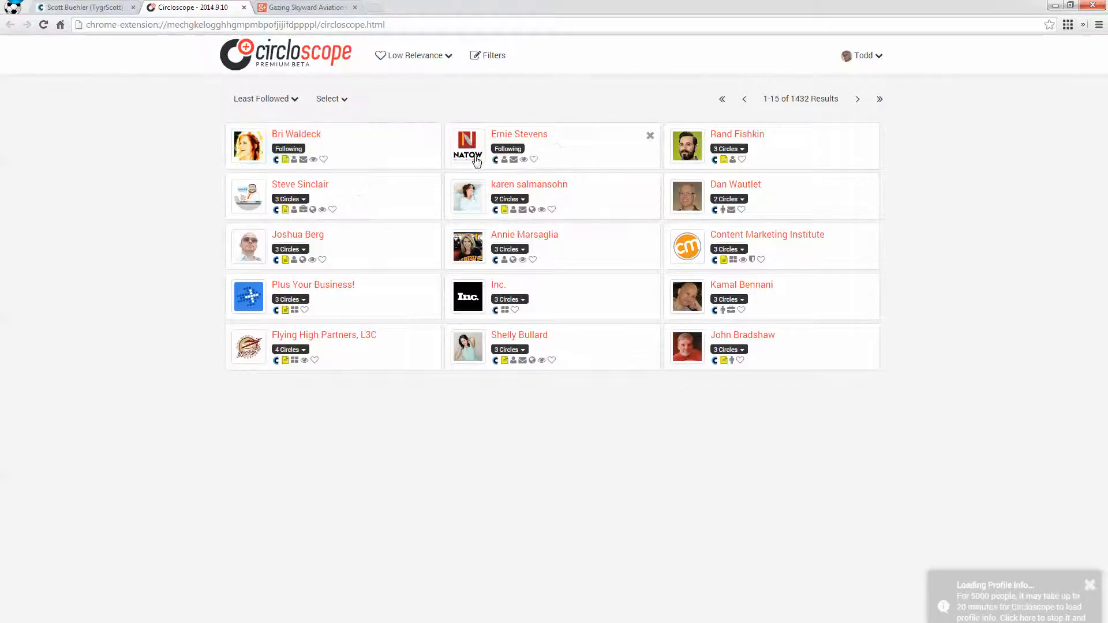
{"action": "left_click", "coordinate": [333, 100]}
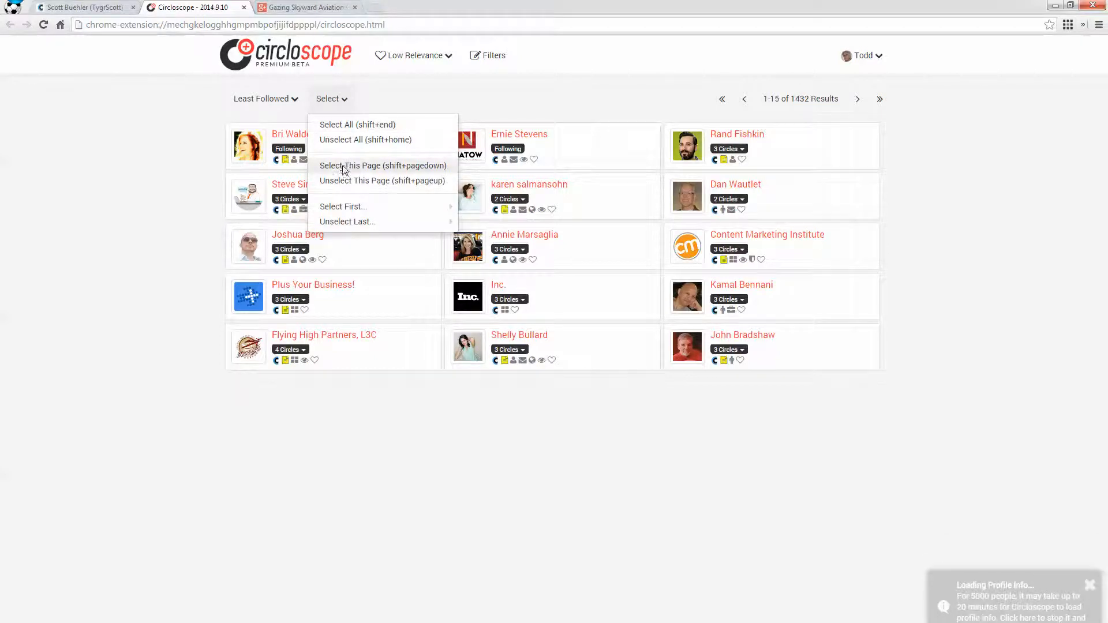
Select this page and remove its five unprotected profiles from all circles, leaving 1,427 results
{"action": "left_click", "coordinate": [343, 170]}
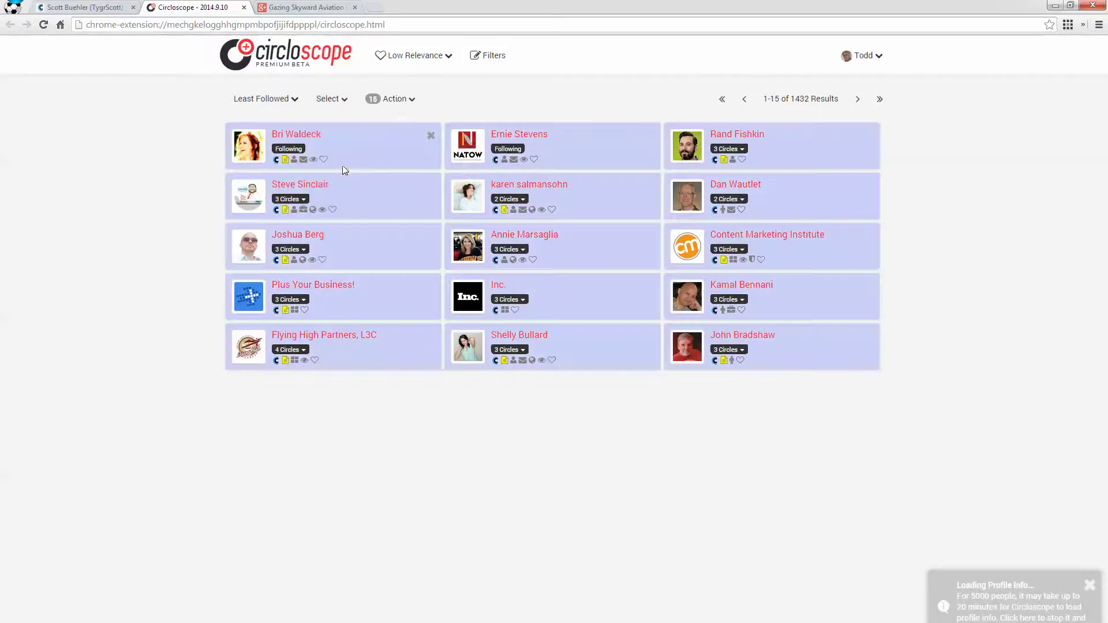
{"action": "left_click", "coordinate": [399, 102]}
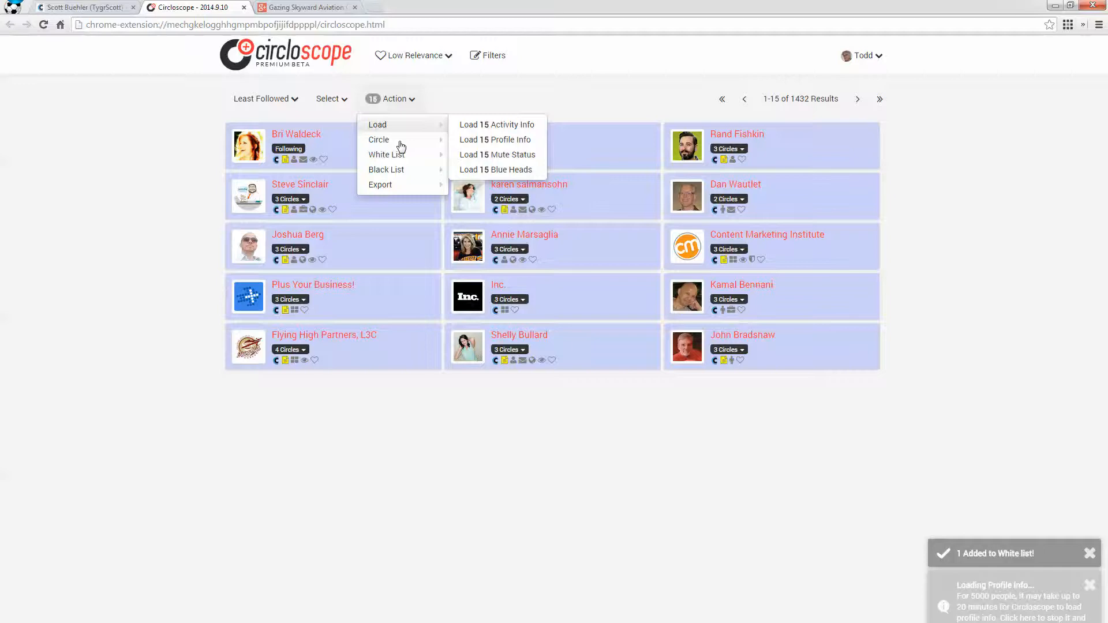
{"action": "mouse_move", "coordinate": [379, 139]}
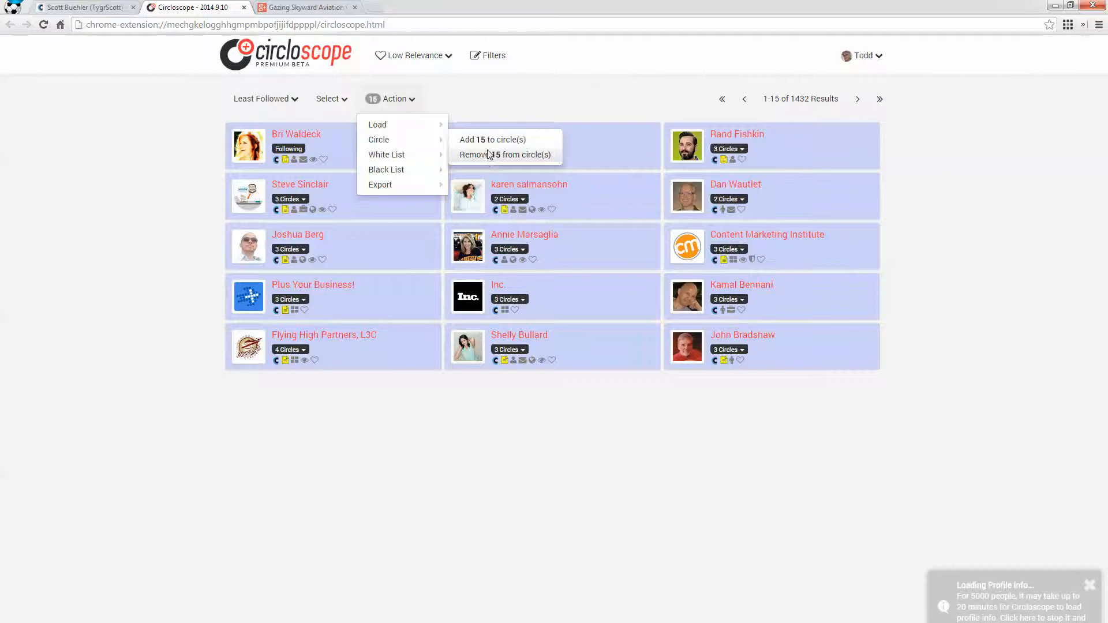
{"action": "left_click", "coordinate": [624, 90]}
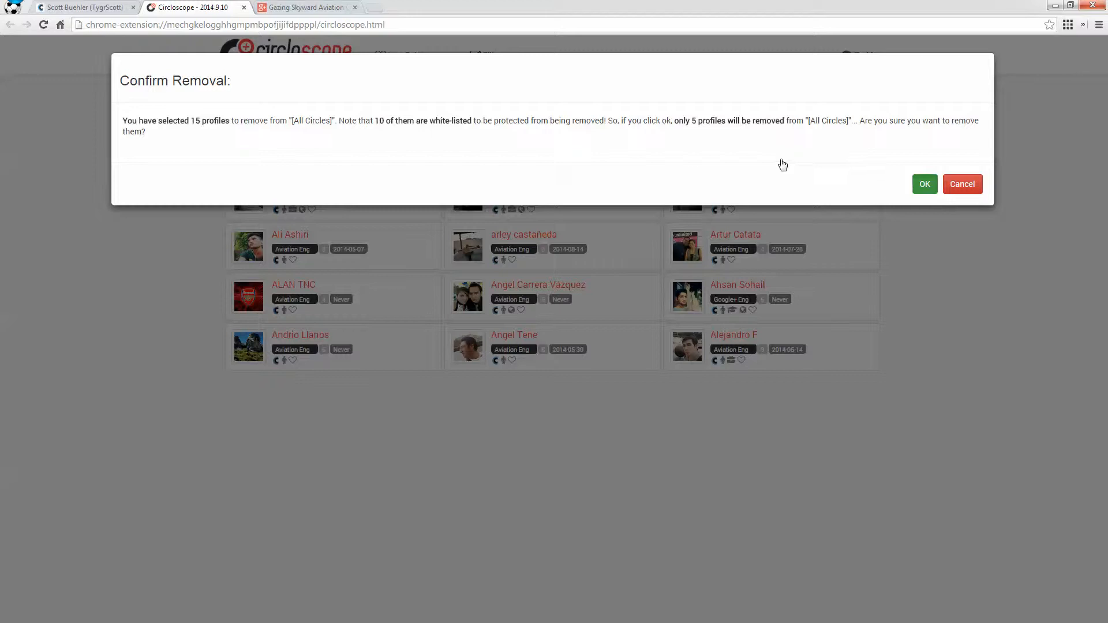
{"action": "key", "text": "Return"}
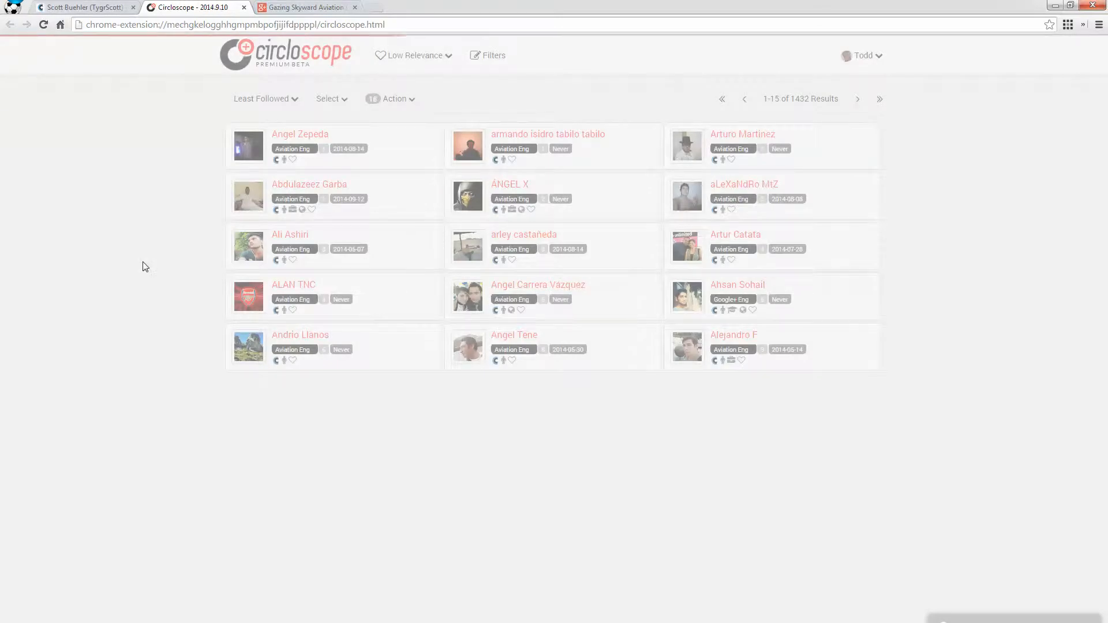
Peek at the sort options twice, leaving the sort order unchanged
{"action": "left_click", "coordinate": [285, 102]}
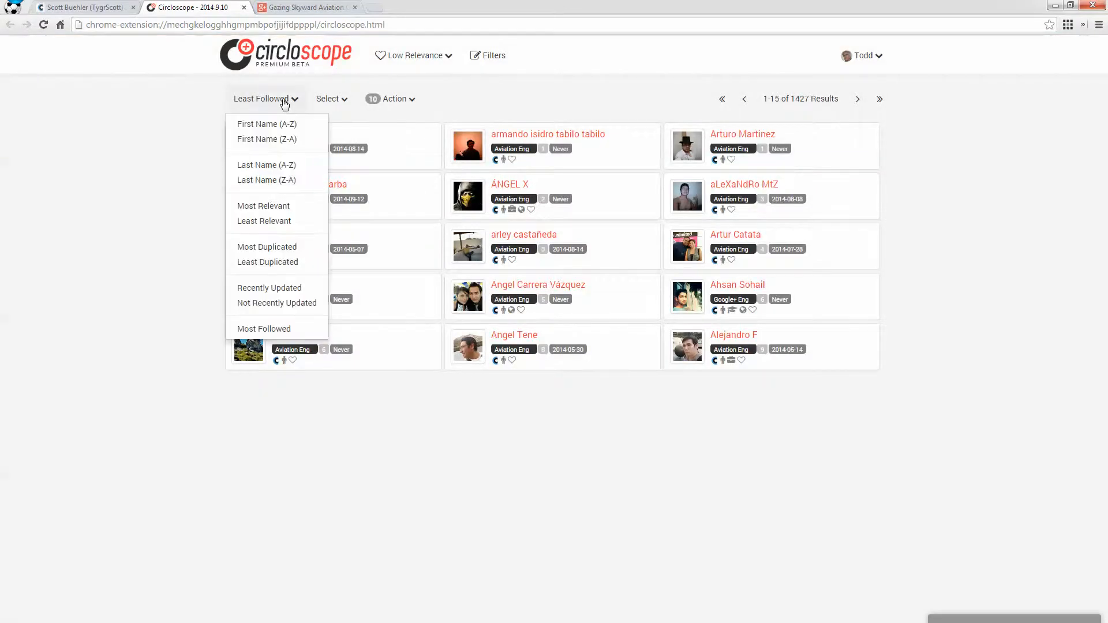
{"action": "left_click", "coordinate": [171, 122]}
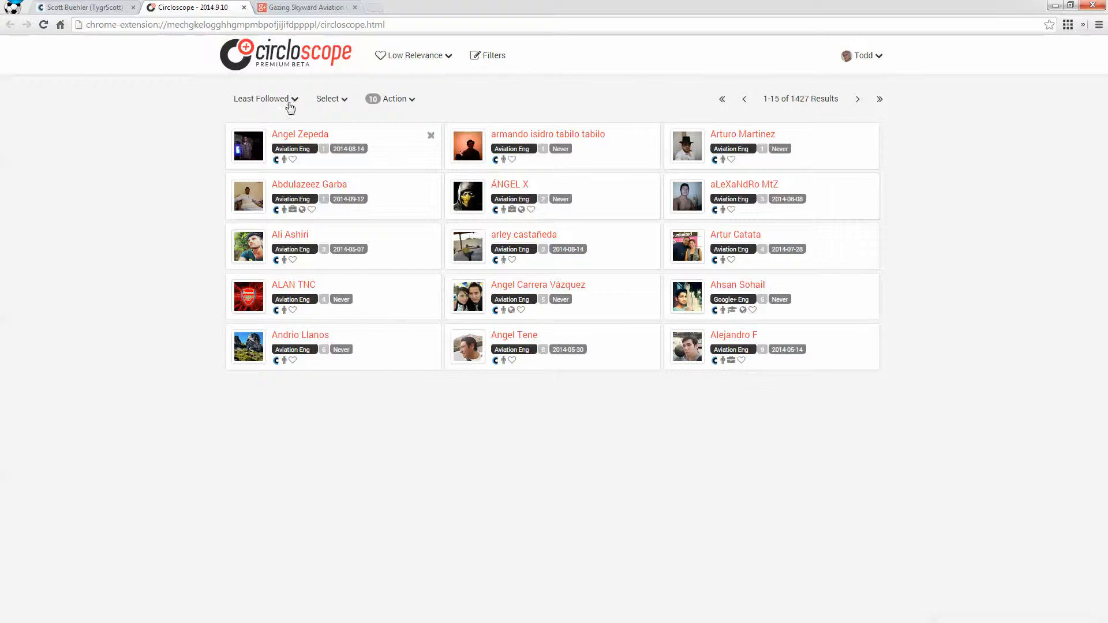
{"action": "left_click", "coordinate": [292, 103]}
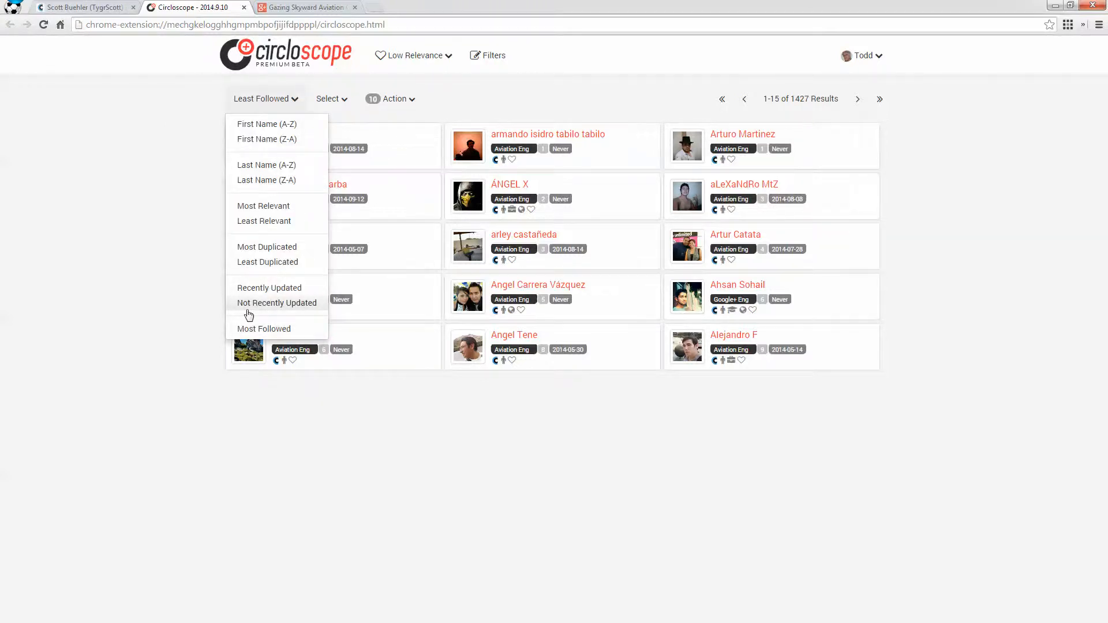
{"action": "left_click", "coordinate": [206, 234]}
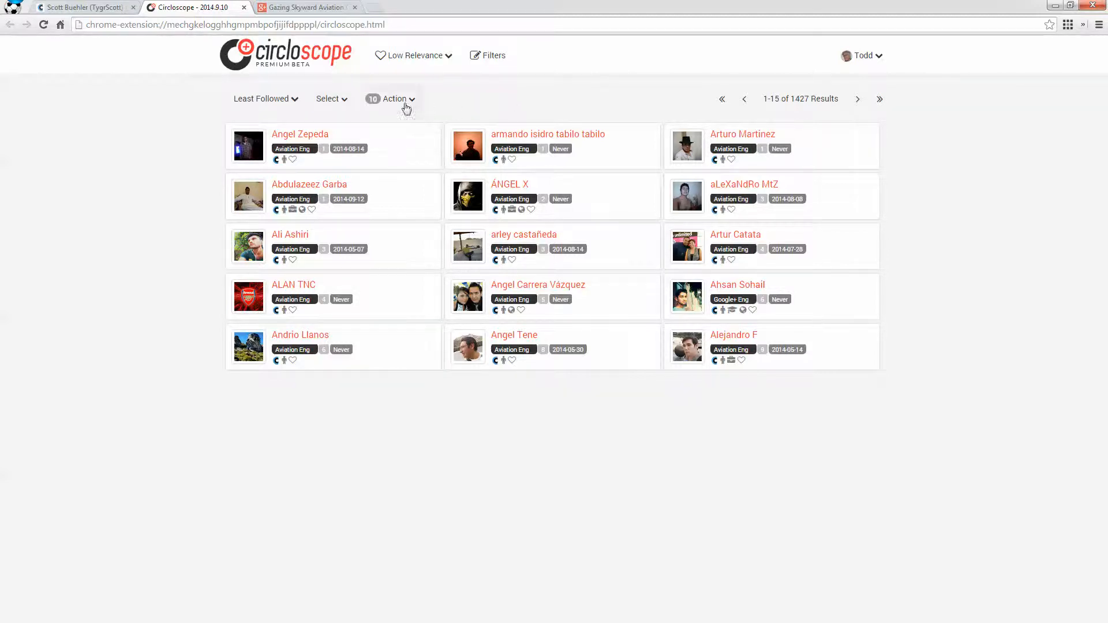
Select this page and remove its fifteen profiles from all circles, leaving 1,412 results
{"action": "left_click", "coordinate": [346, 102]}
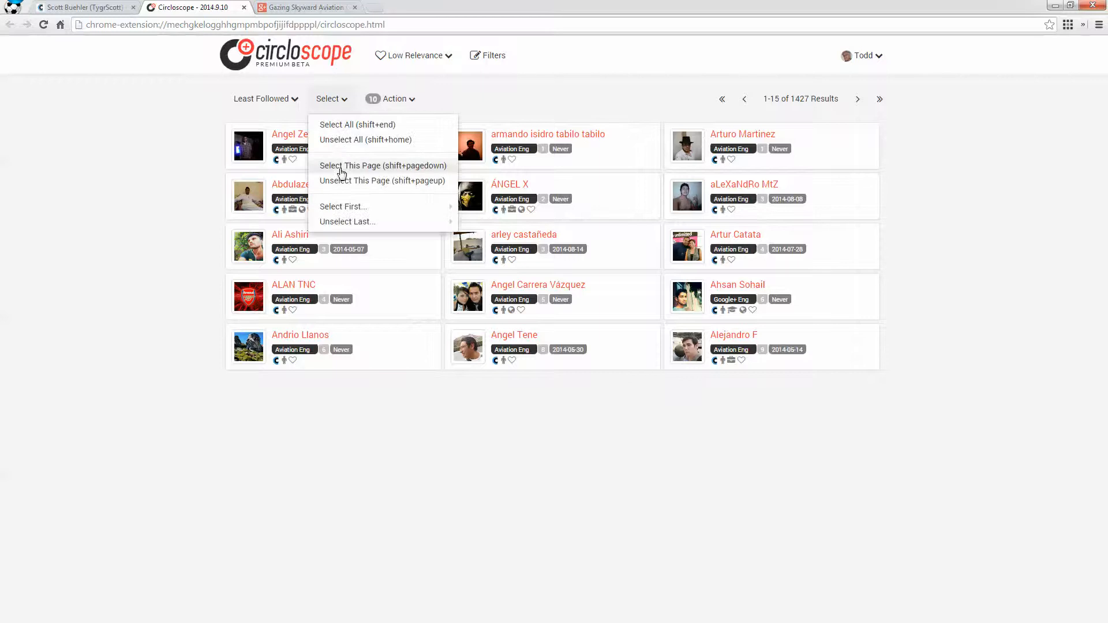
{"action": "key", "text": "shift+Page_Down"}
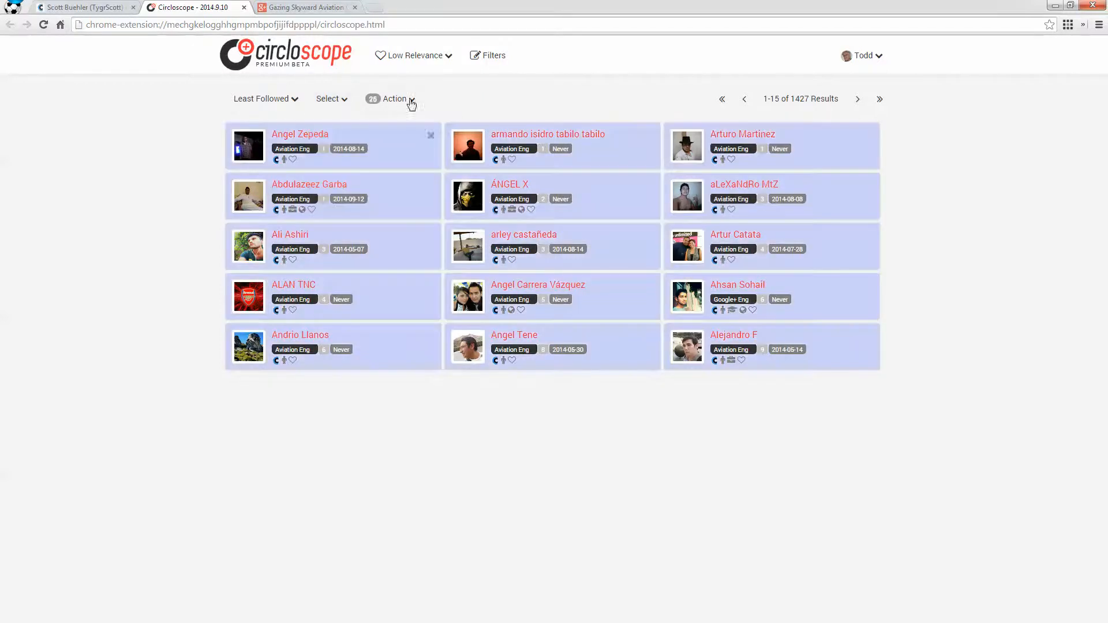
{"action": "left_click", "coordinate": [405, 102]}
{"action": "mouse_move", "coordinate": [381, 139]}
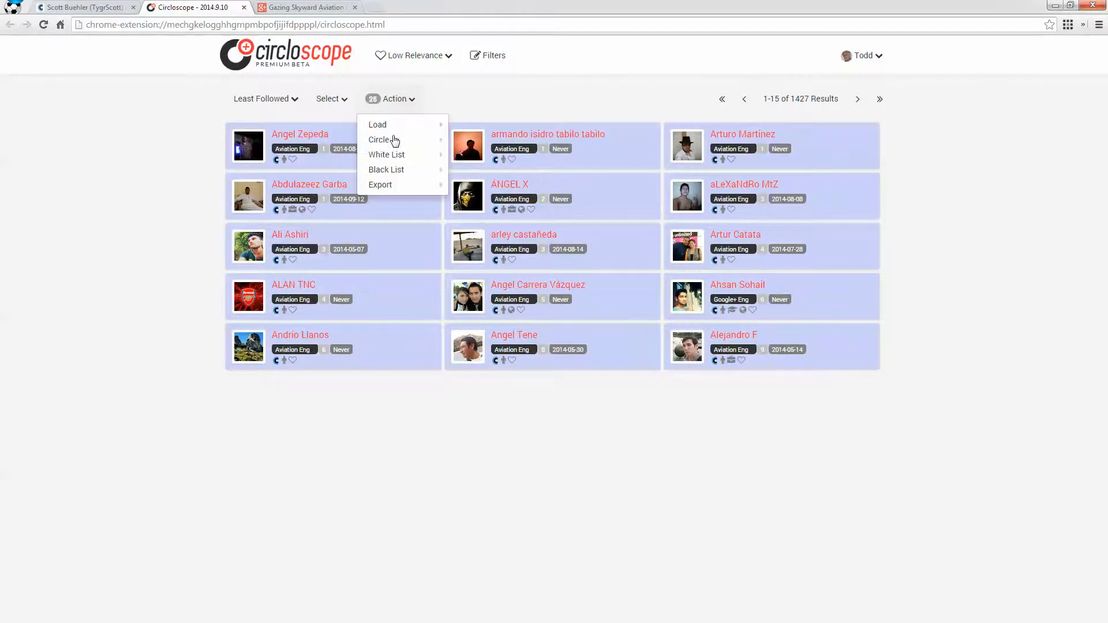
{"action": "left_click", "coordinate": [503, 155]}
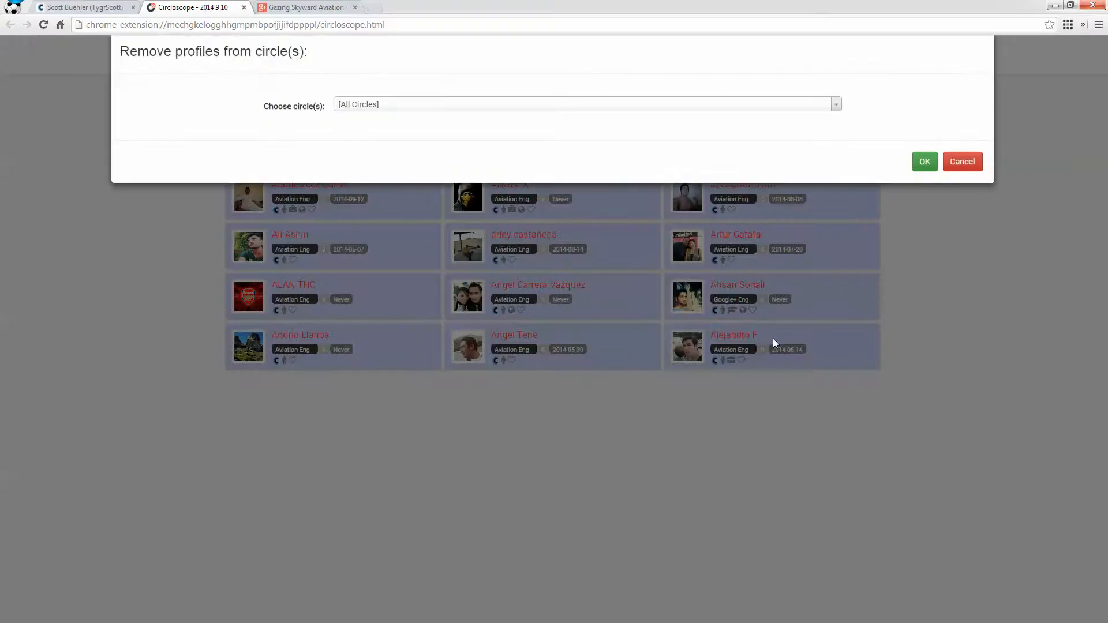
{"action": "left_click", "coordinate": [924, 190]}
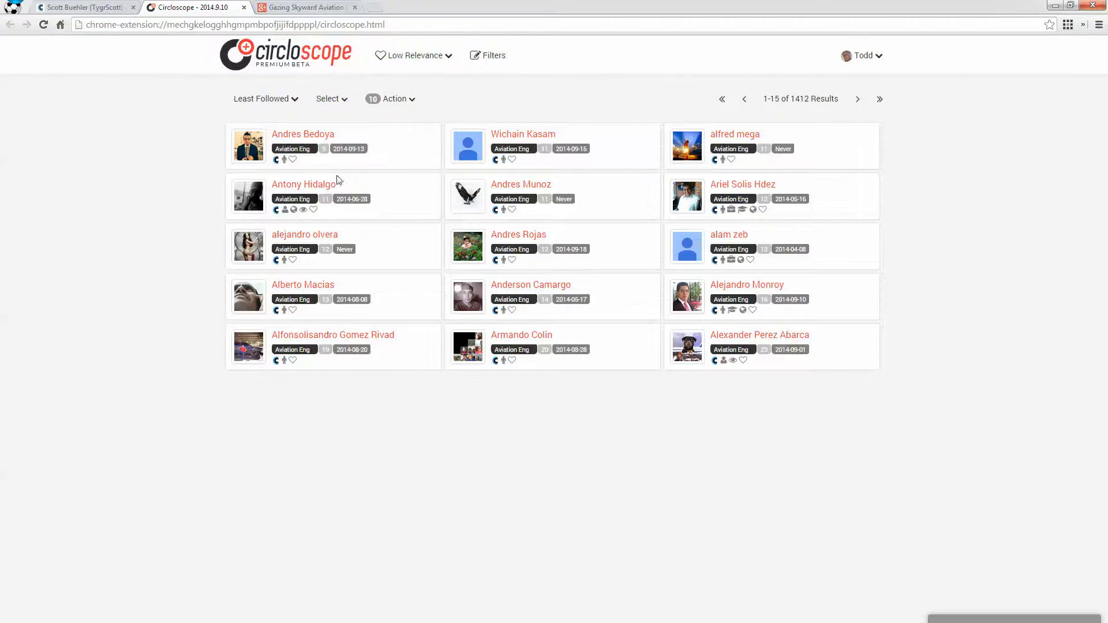
Browse the sort options several times without changing the sort order
{"action": "left_click", "coordinate": [294, 102]}
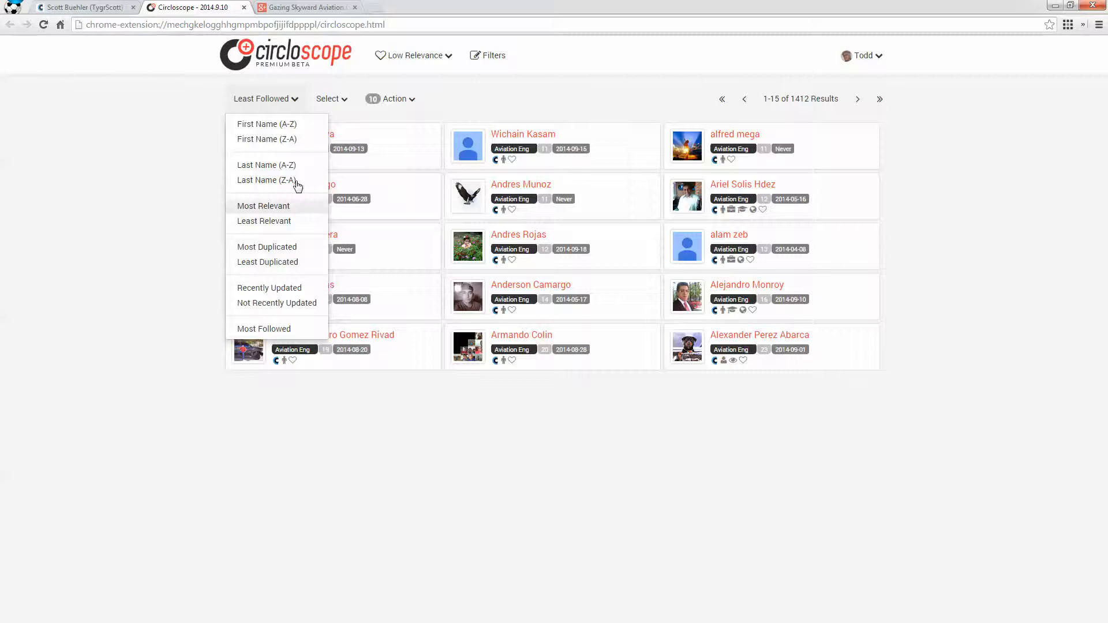
{"action": "left_click", "coordinate": [161, 190]}
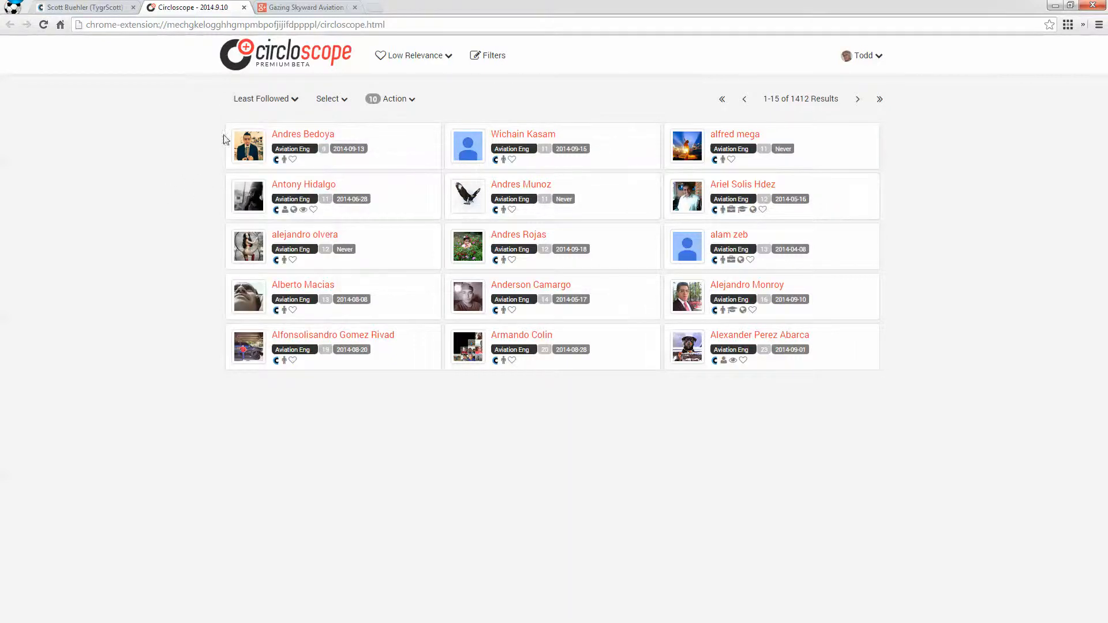
{"action": "left_click", "coordinate": [273, 105]}
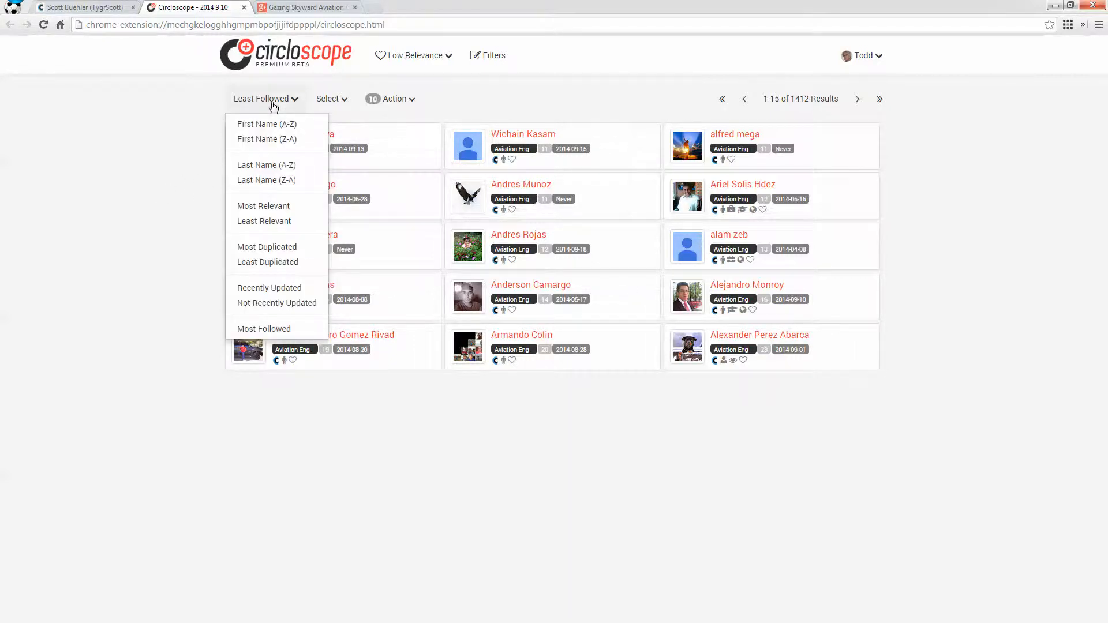
{"action": "left_click", "coordinate": [194, 145]}
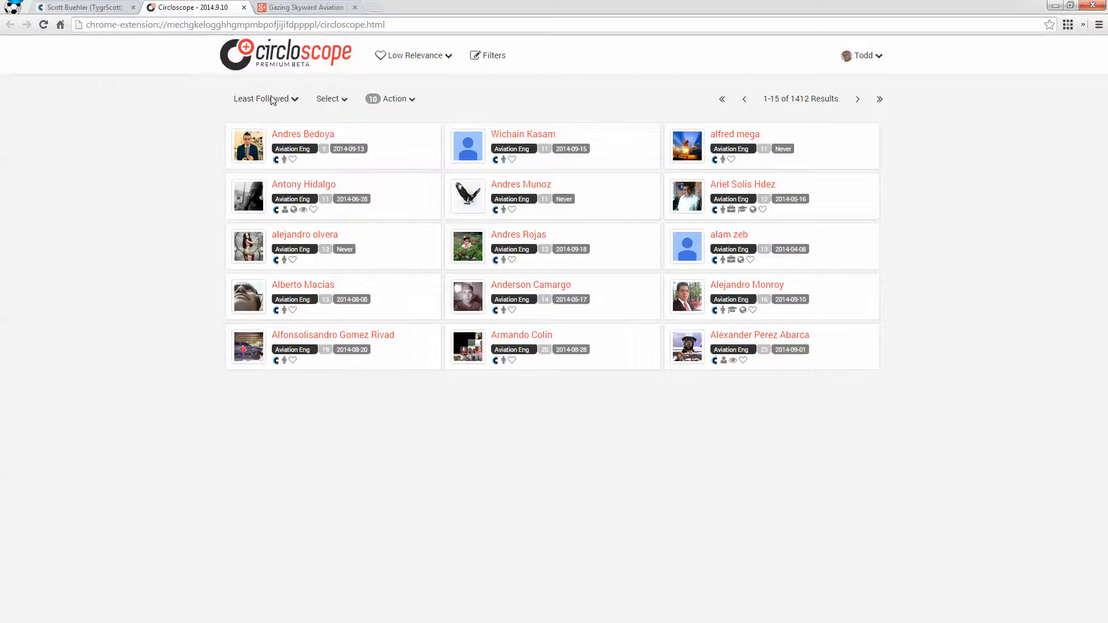
{"action": "left_click", "coordinate": [273, 101]}
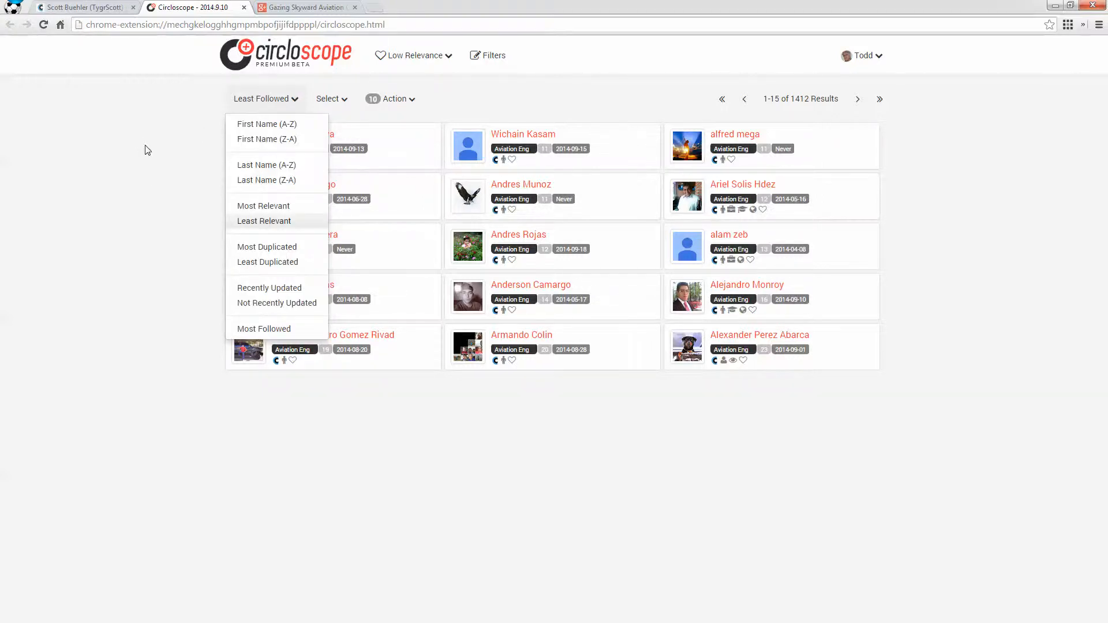
{"action": "left_click", "coordinate": [271, 101]}
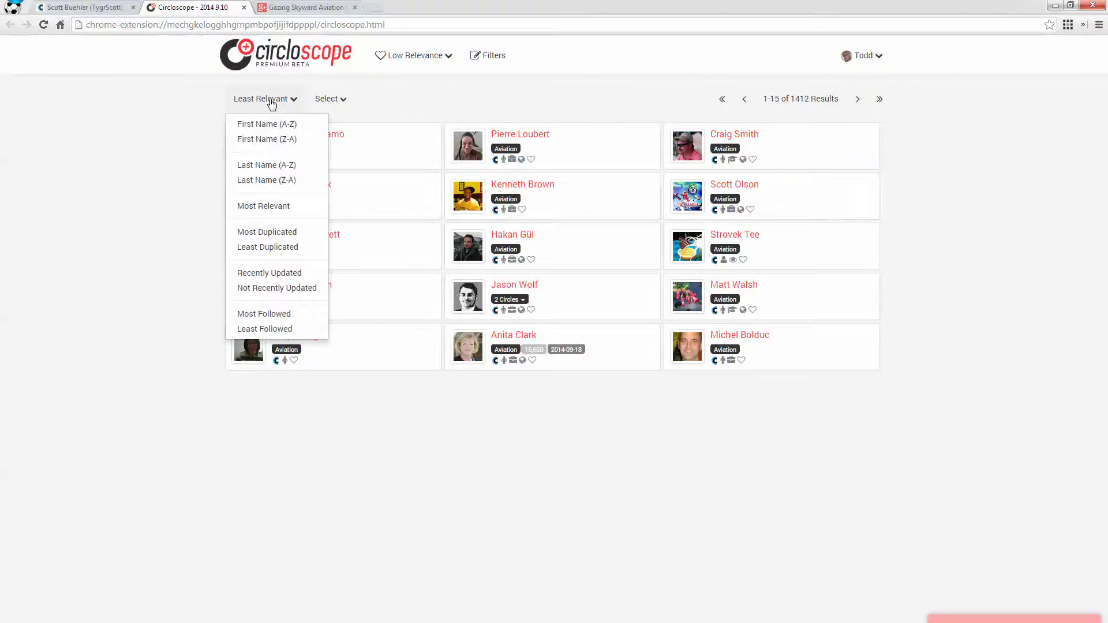
{"action": "left_click", "coordinate": [192, 179]}
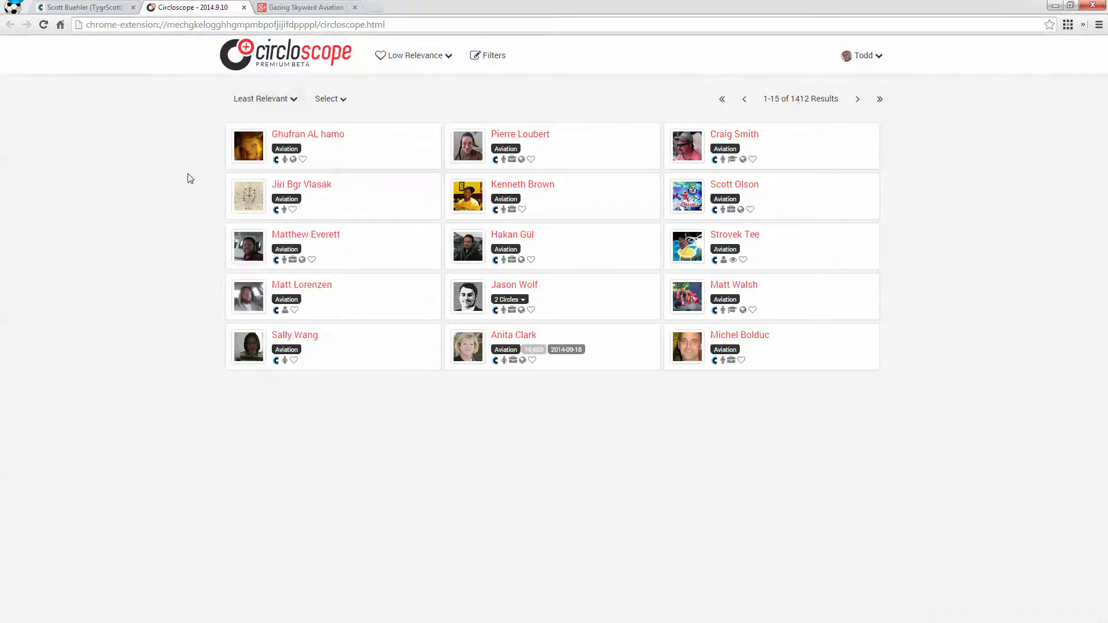
{"action": "left_click", "coordinate": [337, 100]}
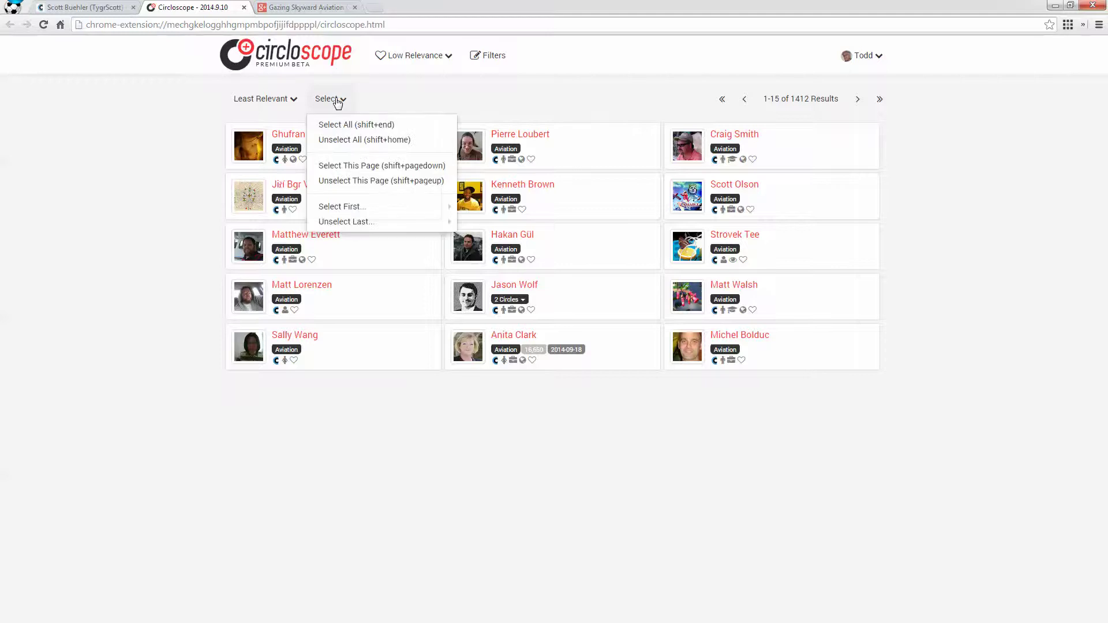
{"action": "left_click", "coordinate": [337, 166]}
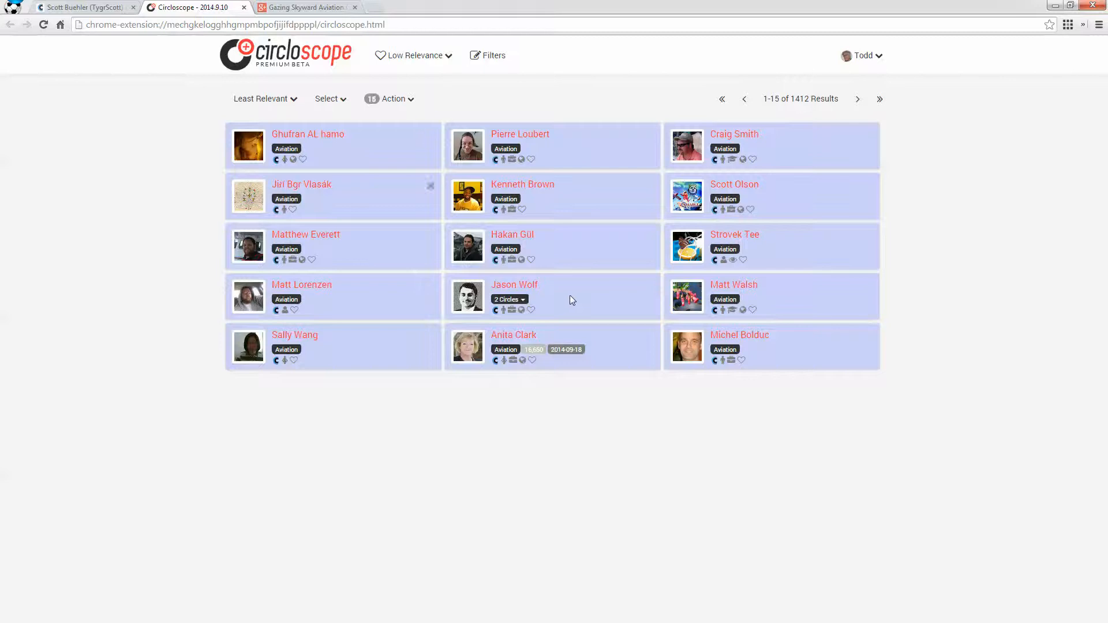
{"action": "mouse_move", "coordinate": [552, 296]}
{"action": "left_click", "coordinate": [571, 295]}
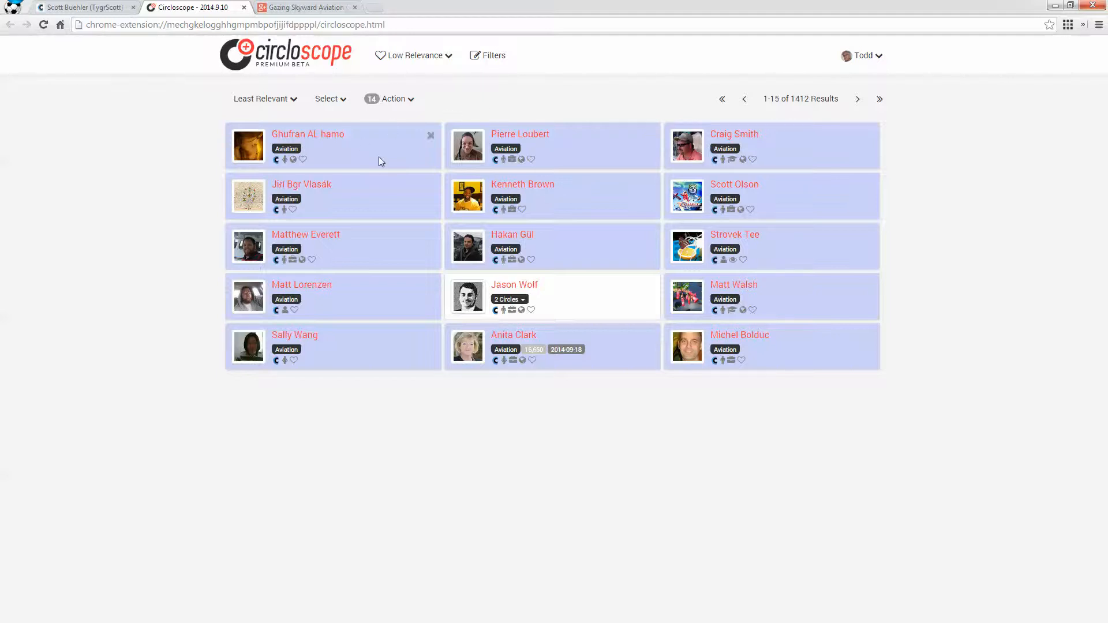
{"action": "left_click", "coordinate": [568, 292]}
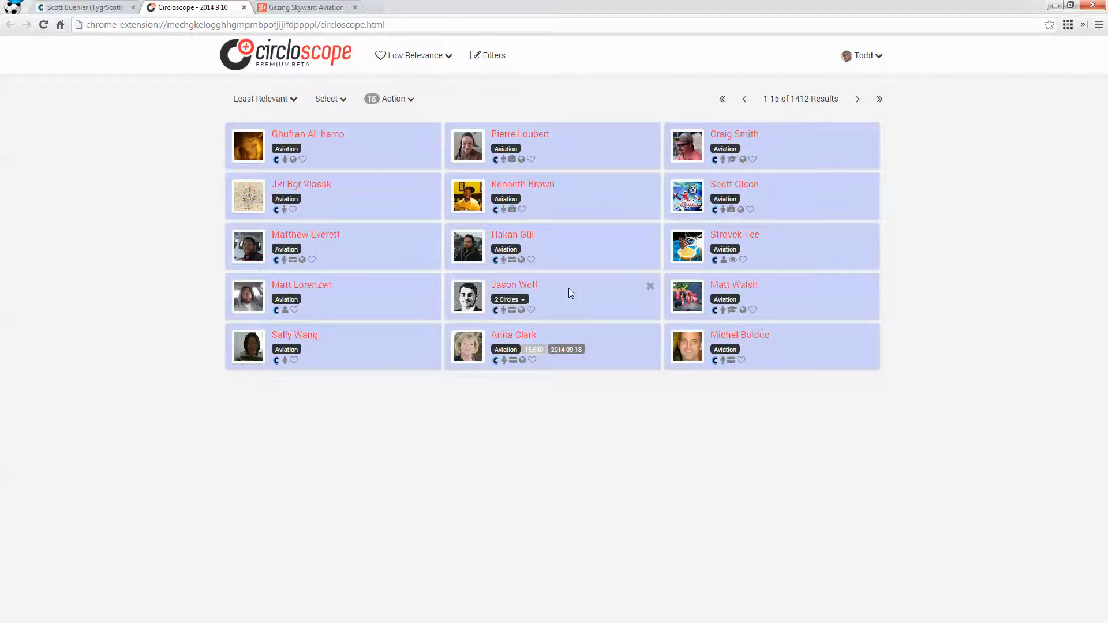
{"action": "left_click", "coordinate": [349, 104]}
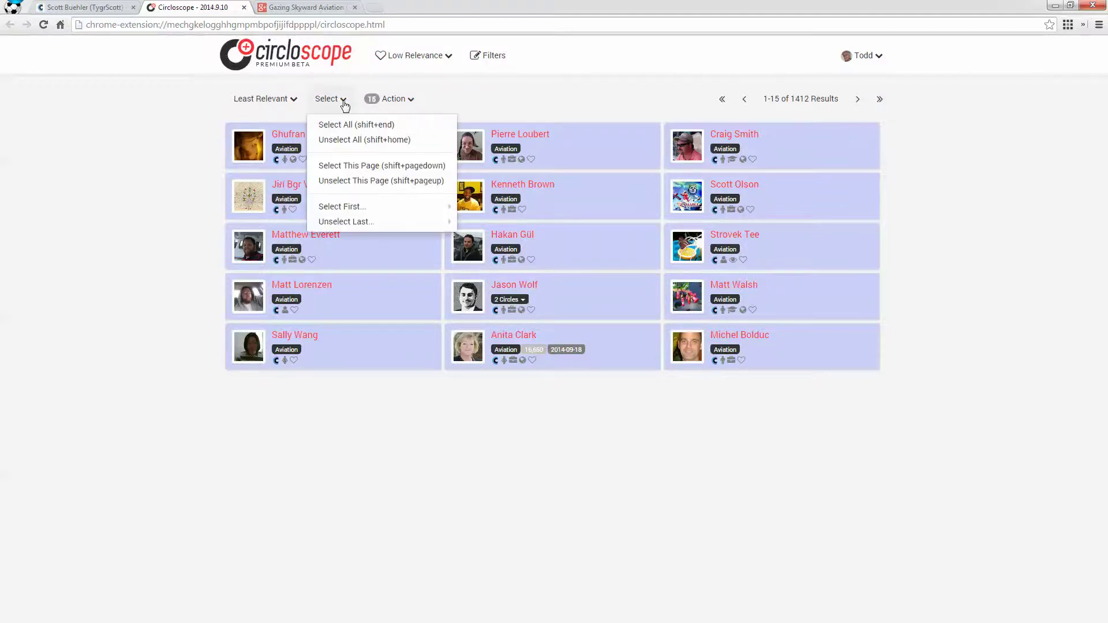
{"action": "left_click", "coordinate": [344, 143]}
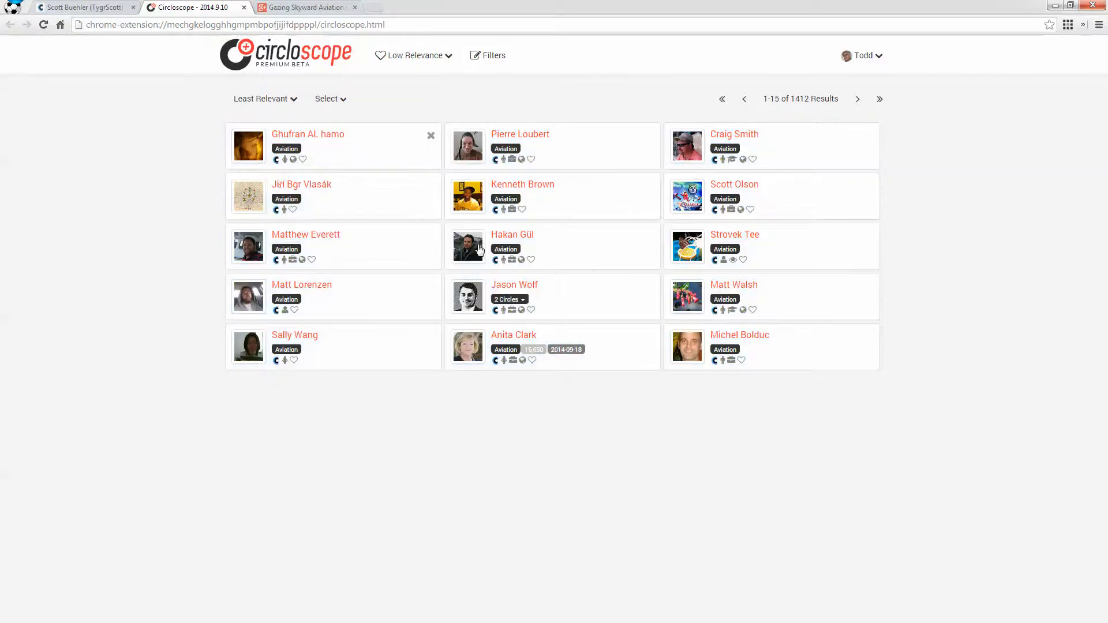
{"action": "left_click", "coordinate": [568, 305]}
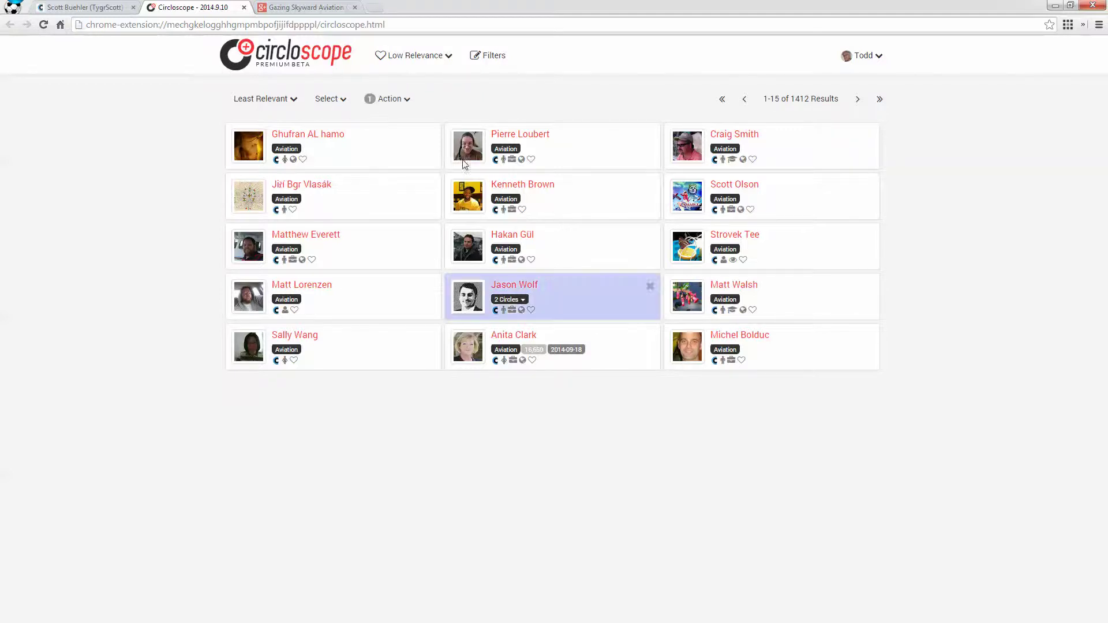
{"action": "left_click", "coordinate": [394, 99]}
{"action": "mouse_move", "coordinate": [378, 140]}
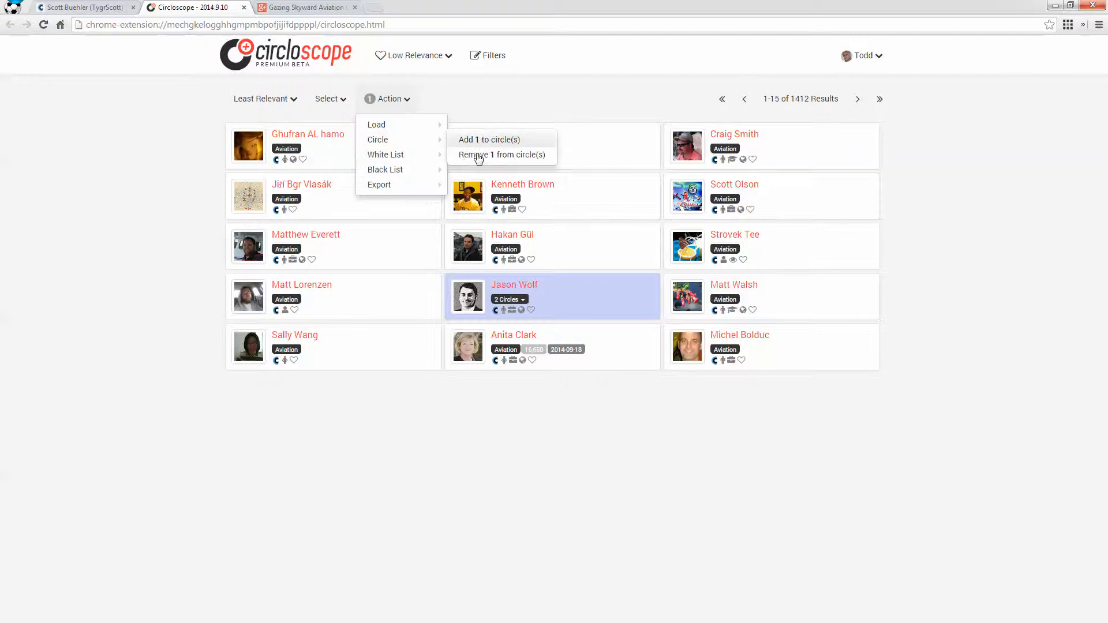
{"action": "left_click", "coordinate": [485, 157]}
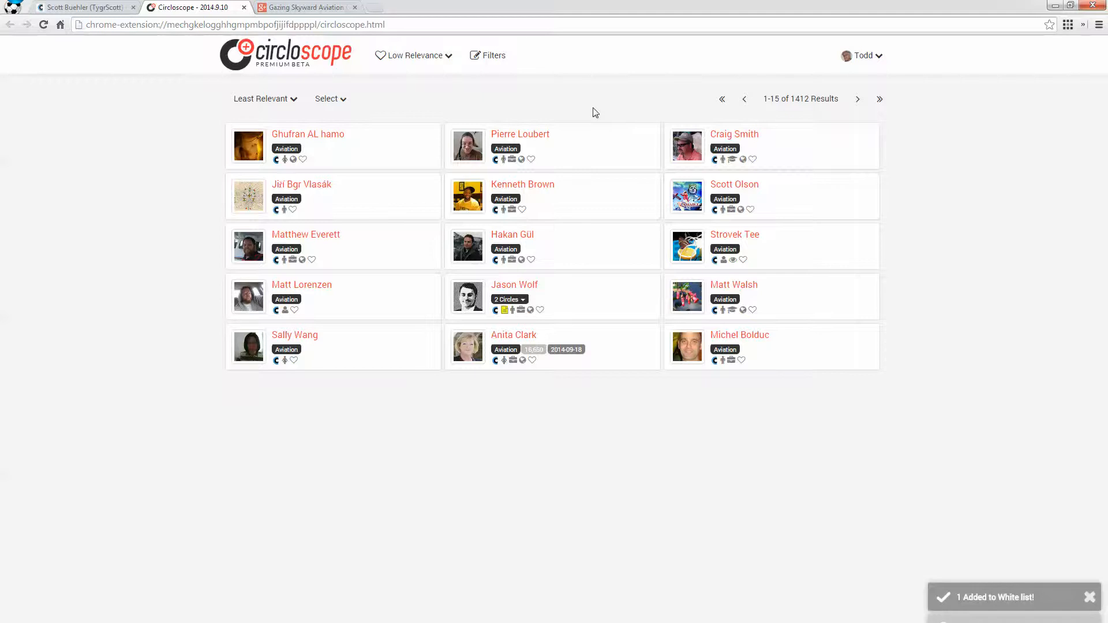
{"action": "left_click", "coordinate": [330, 97]}
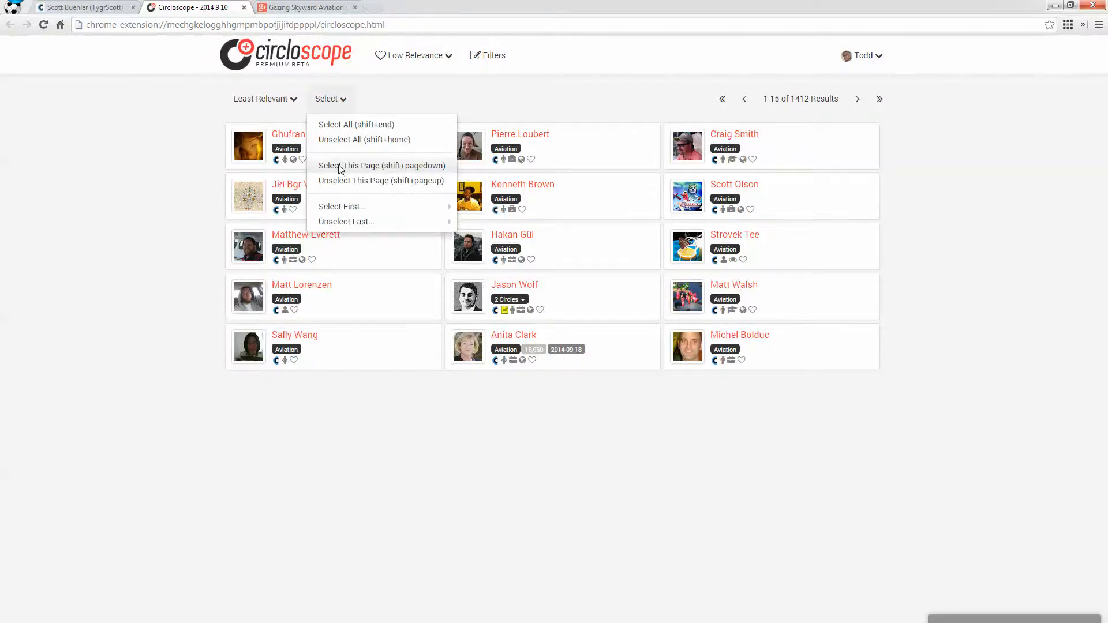
{"action": "left_click", "coordinate": [339, 165]}
{"action": "left_click", "coordinate": [394, 99]}
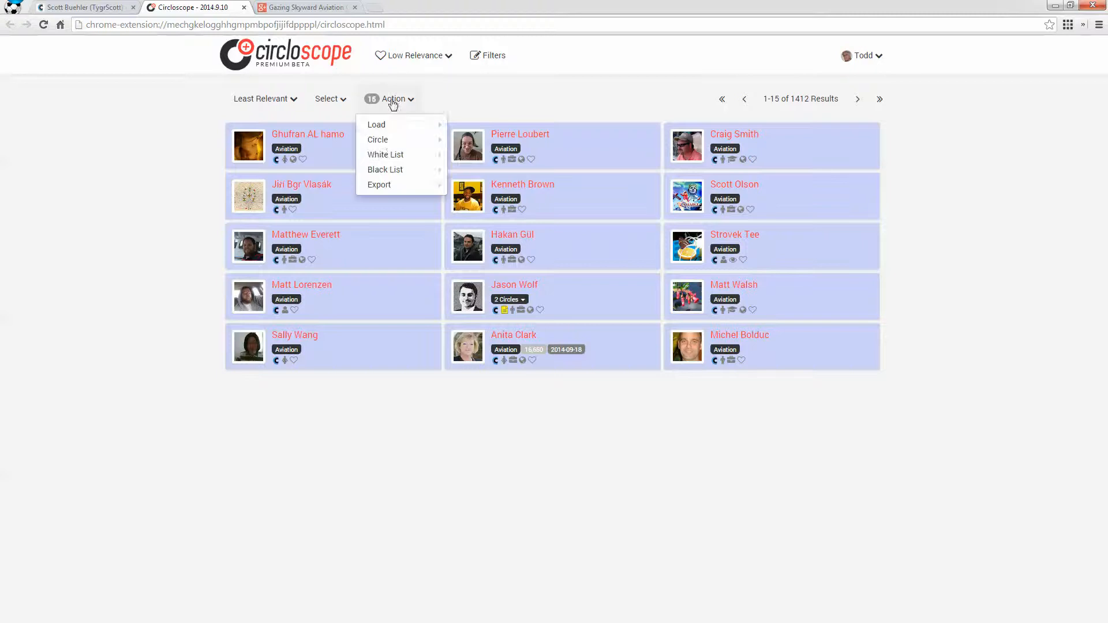
{"action": "left_click", "coordinate": [723, 219]}
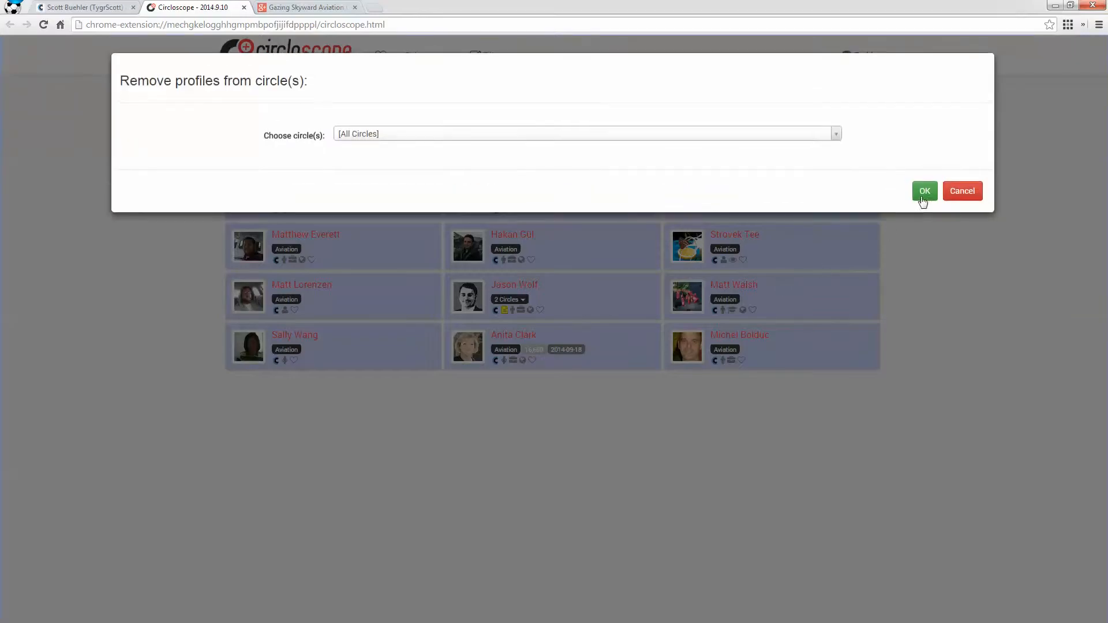
{"action": "left_click", "coordinate": [923, 191]}
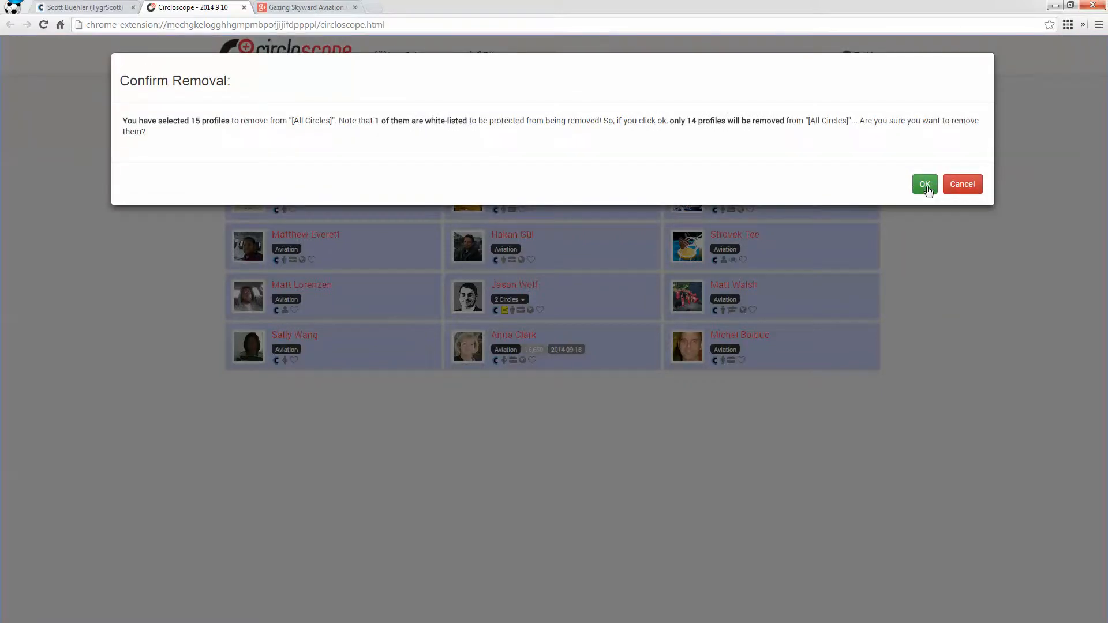
{"action": "left_click", "coordinate": [925, 185]}
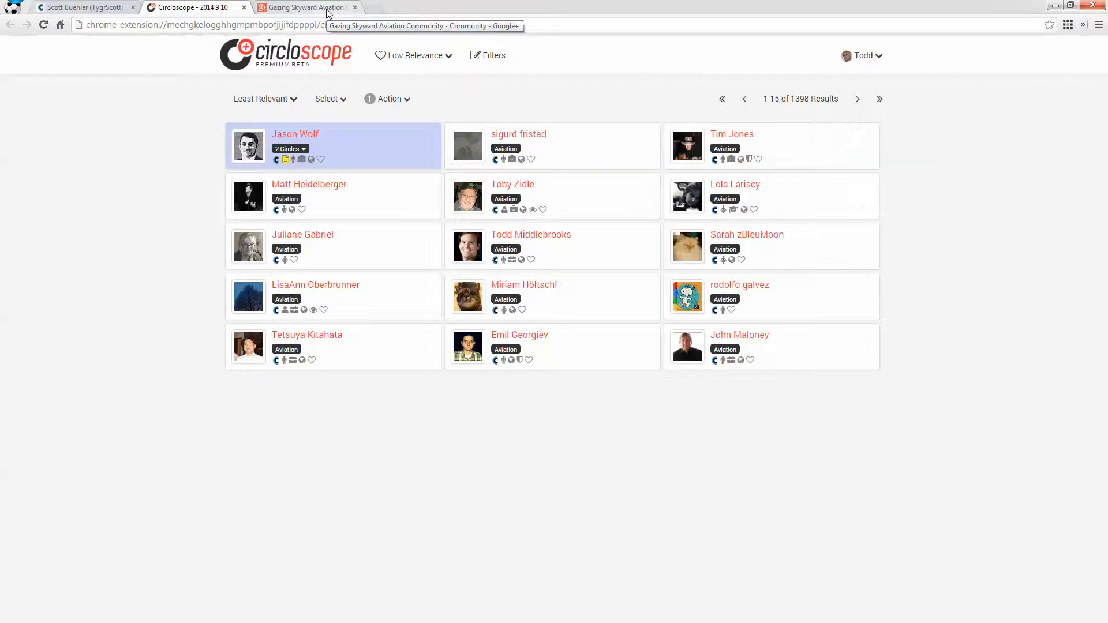
Switch the view to Community Members and copy the Gazing Skyward Aviation community's address
{"action": "left_click", "coordinate": [307, 7]}
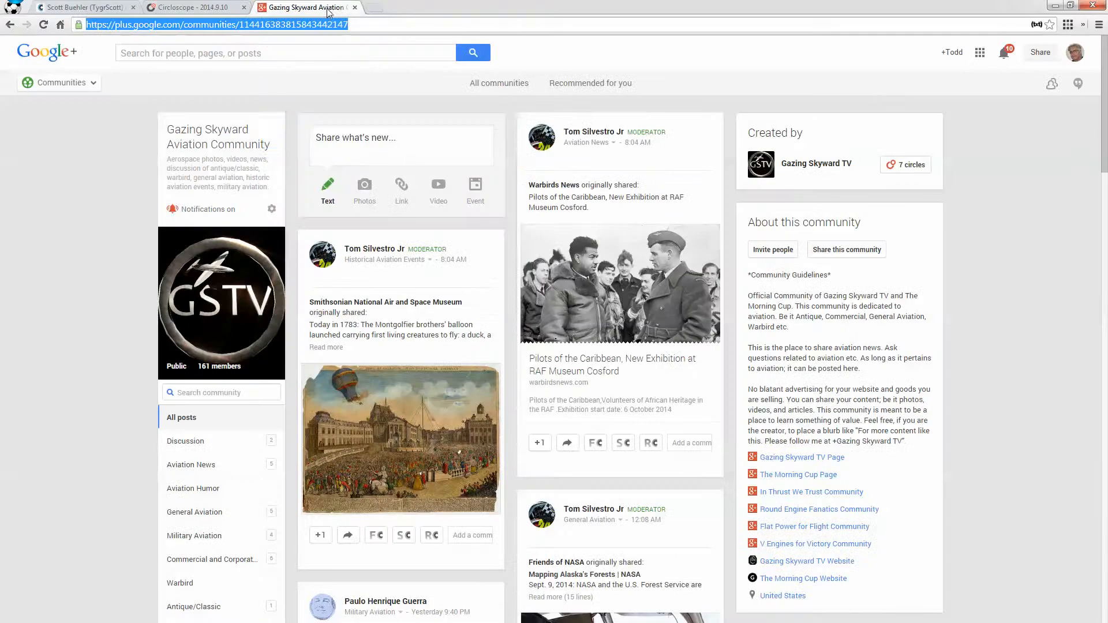
{"action": "left_click", "coordinate": [212, 7]}
{"action": "left_click", "coordinate": [416, 56]}
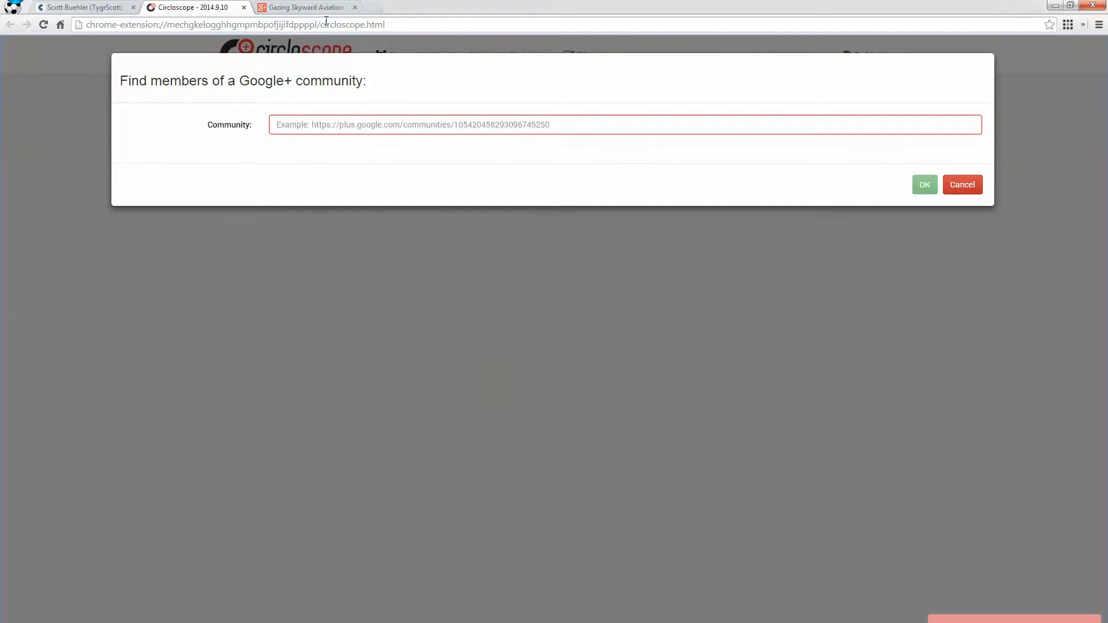
{"action": "left_click", "coordinate": [307, 7]}
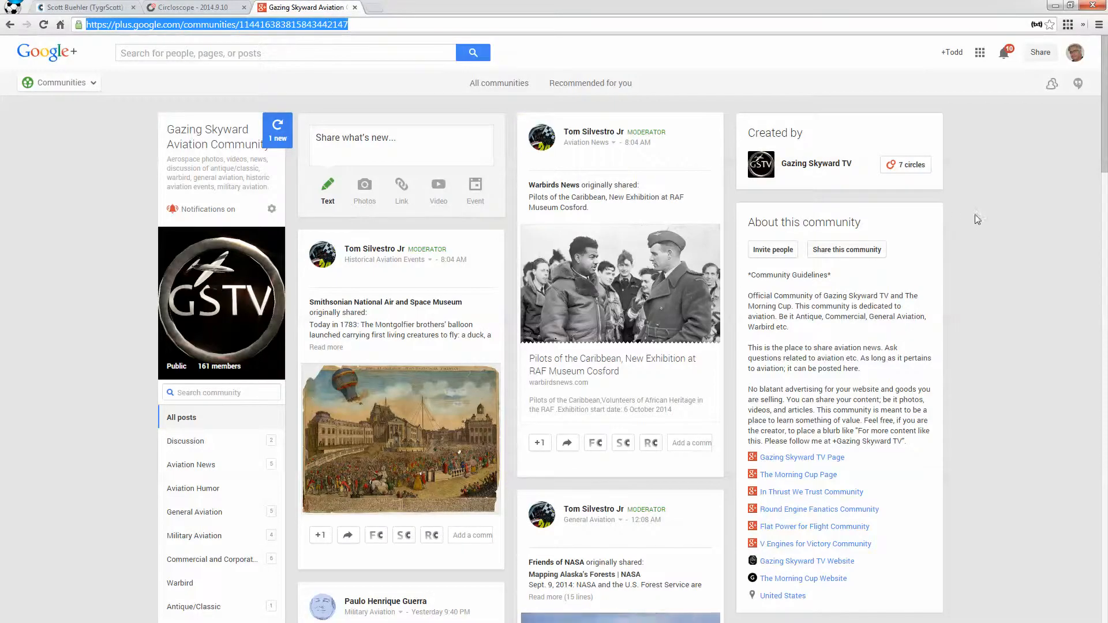
{"action": "right_click", "coordinate": [301, 24]}
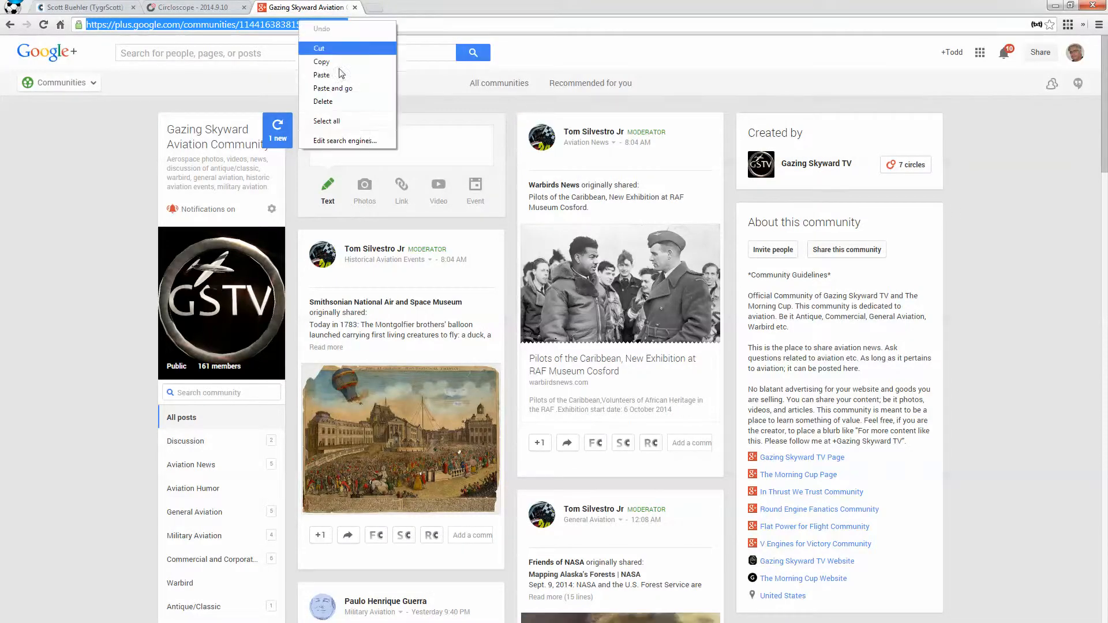
{"action": "left_click", "coordinate": [338, 68]}
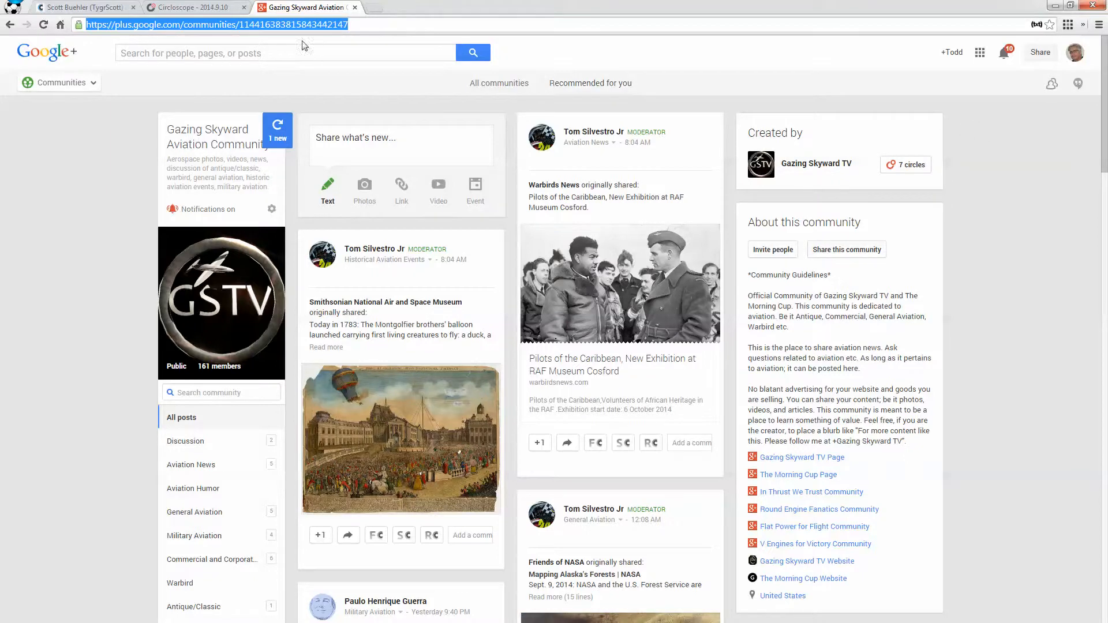
{"action": "right_click", "coordinate": [307, 24]}
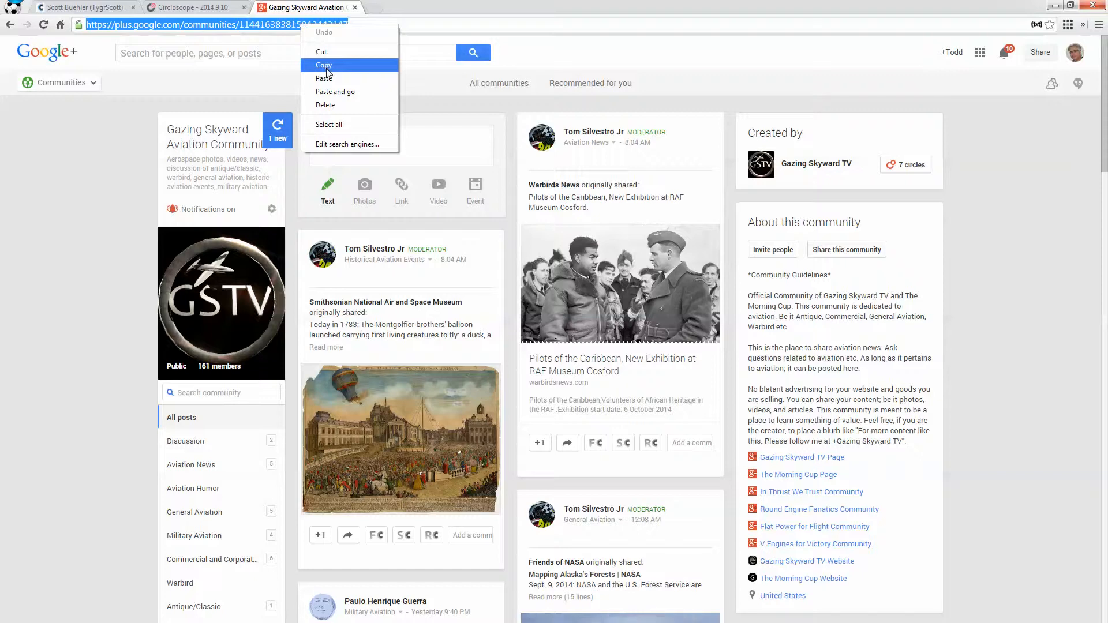
{"action": "left_click", "coordinate": [323, 66]}
Paste the community address into the Find members form to list its 131 uncircled members
{"action": "left_click", "coordinate": [193, 8]}
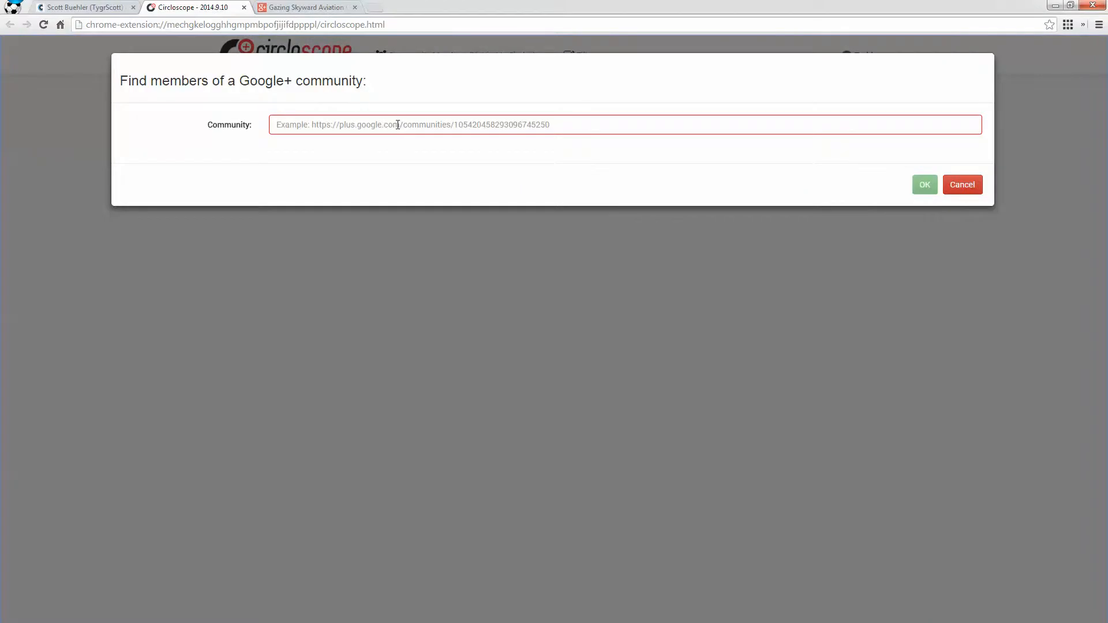
{"action": "left_click", "coordinate": [399, 124]}
{"action": "key", "text": "ctrl+v"}
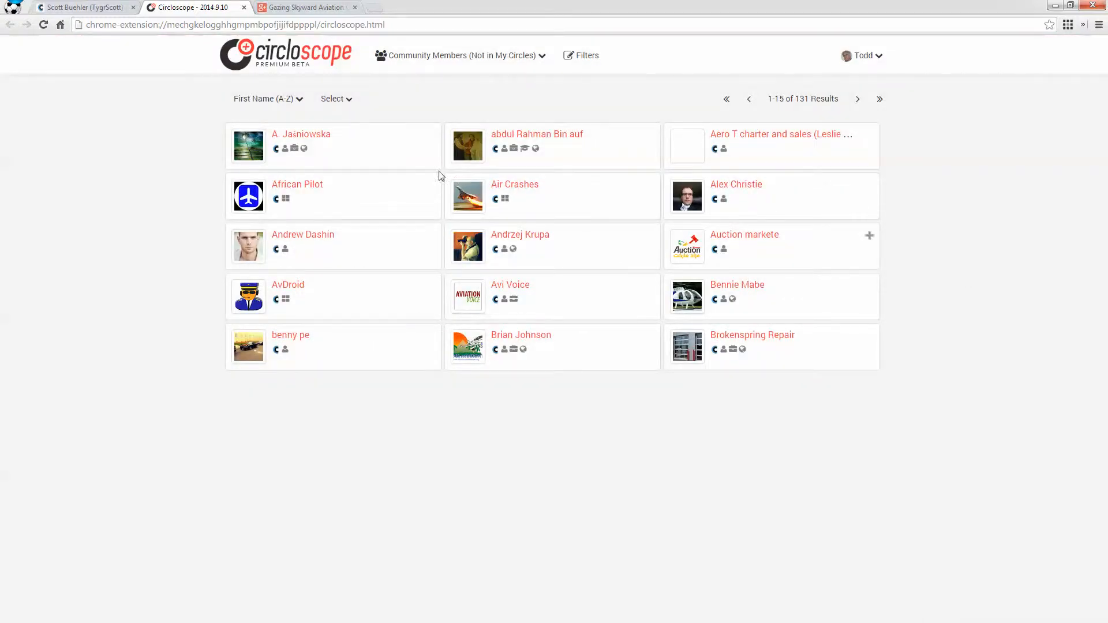
Select all 131 members and add them to the existing Aviation circle, hitting Error 413 circle-limit
{"action": "left_click", "coordinate": [343, 104]}
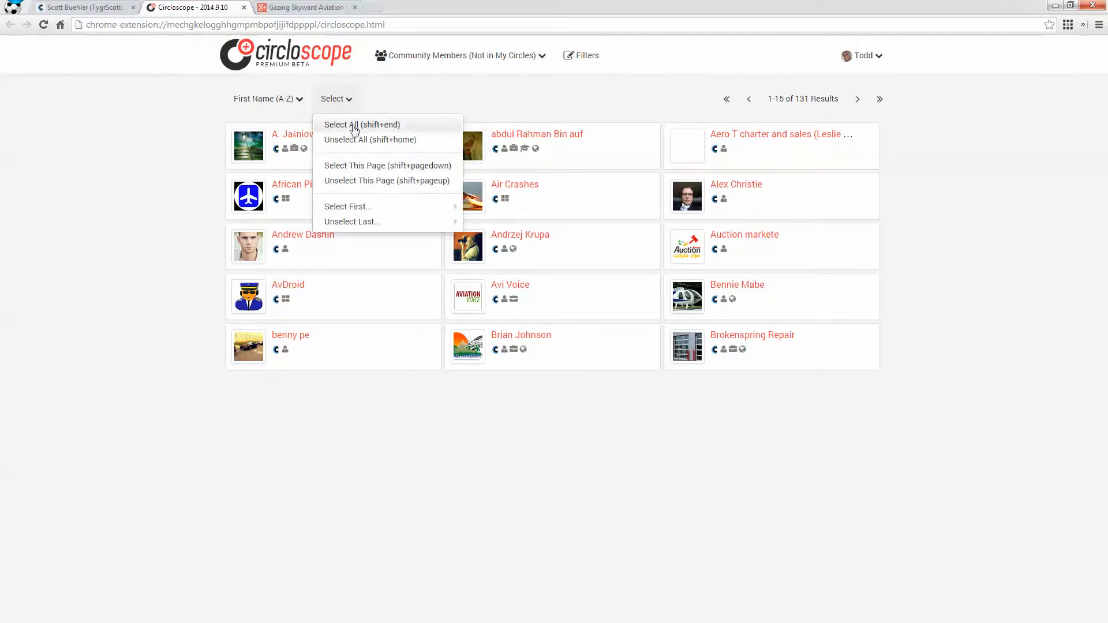
{"action": "left_click", "coordinate": [352, 126]}
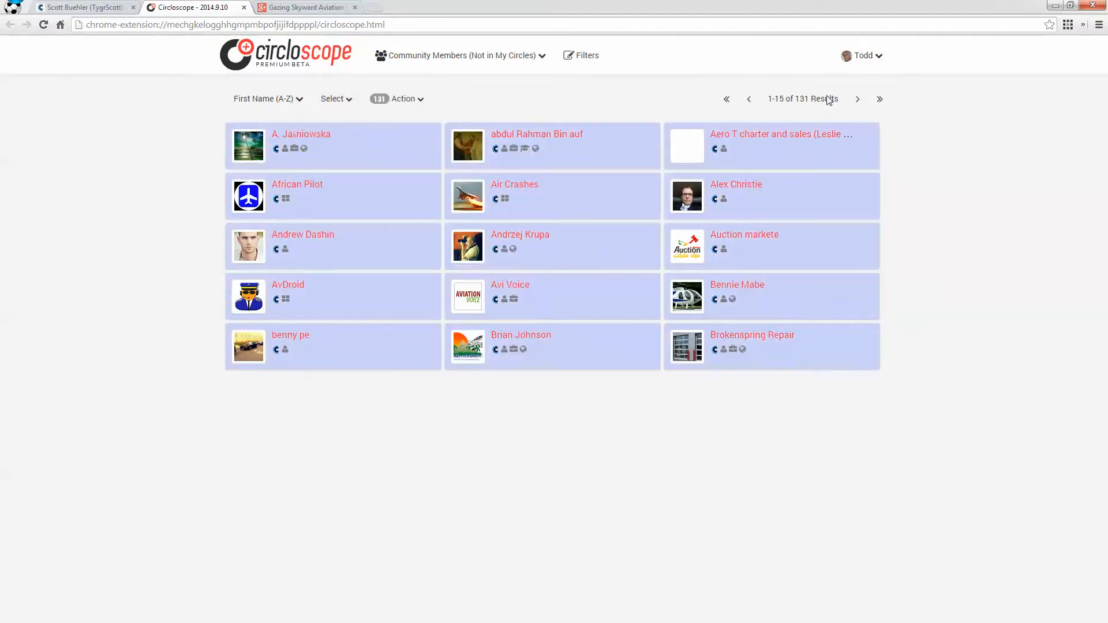
{"action": "left_click", "coordinate": [404, 103]}
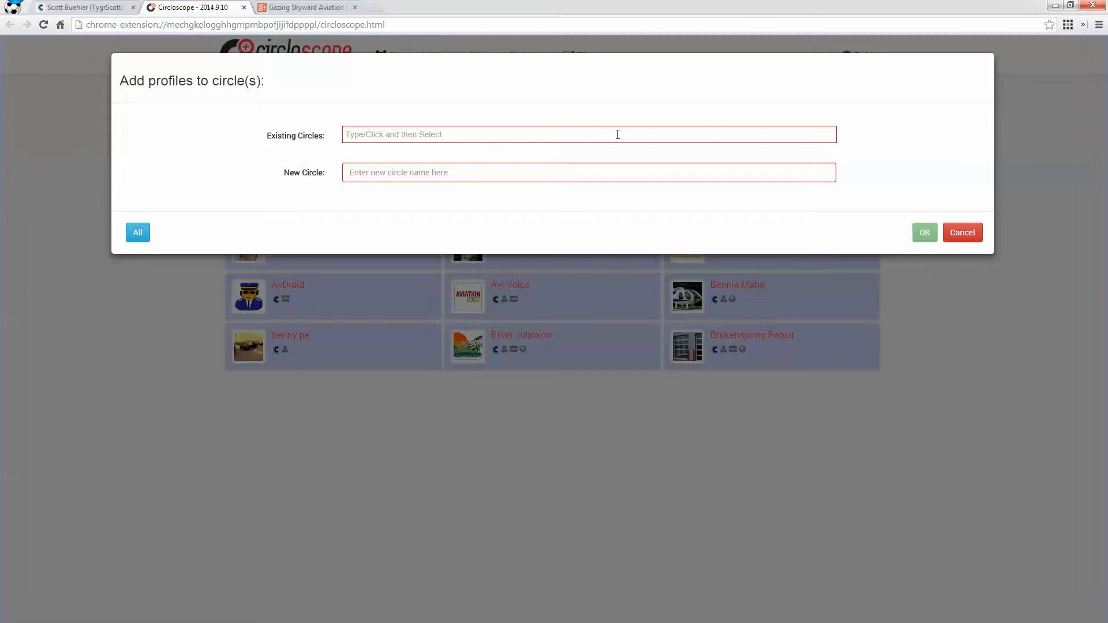
{"action": "left_click", "coordinate": [618, 134]}
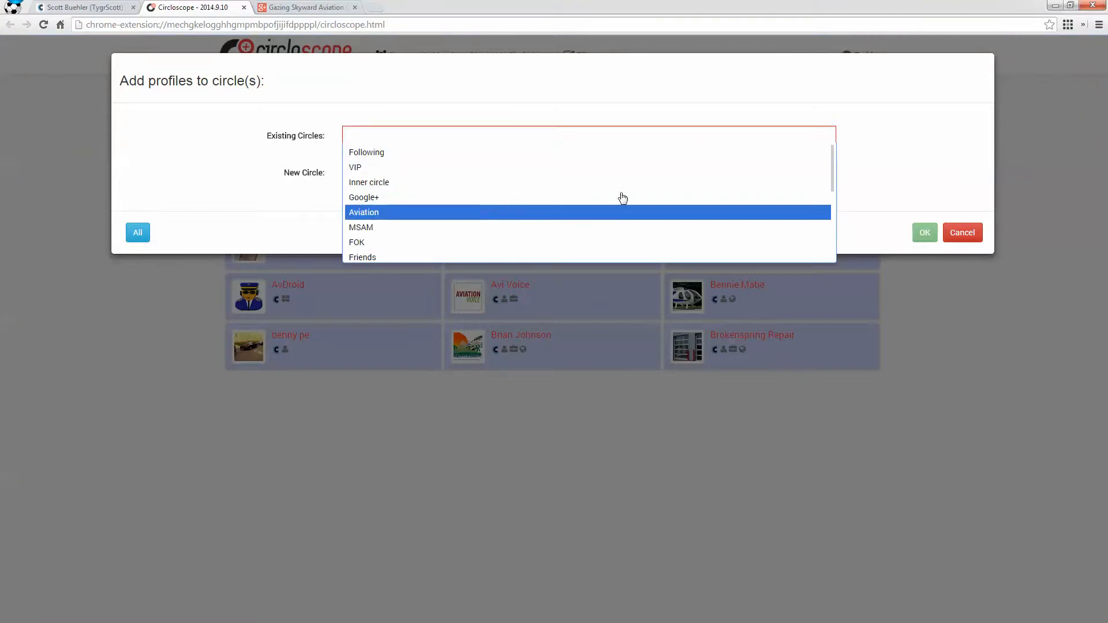
{"action": "left_click", "coordinate": [623, 211]}
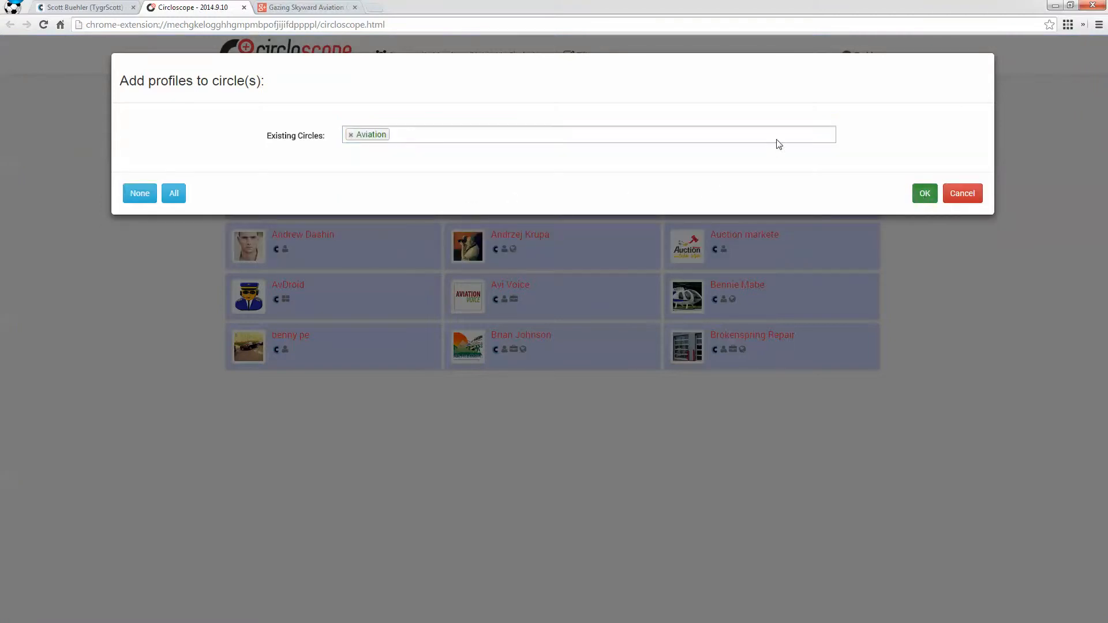
{"action": "key", "text": "Return"}
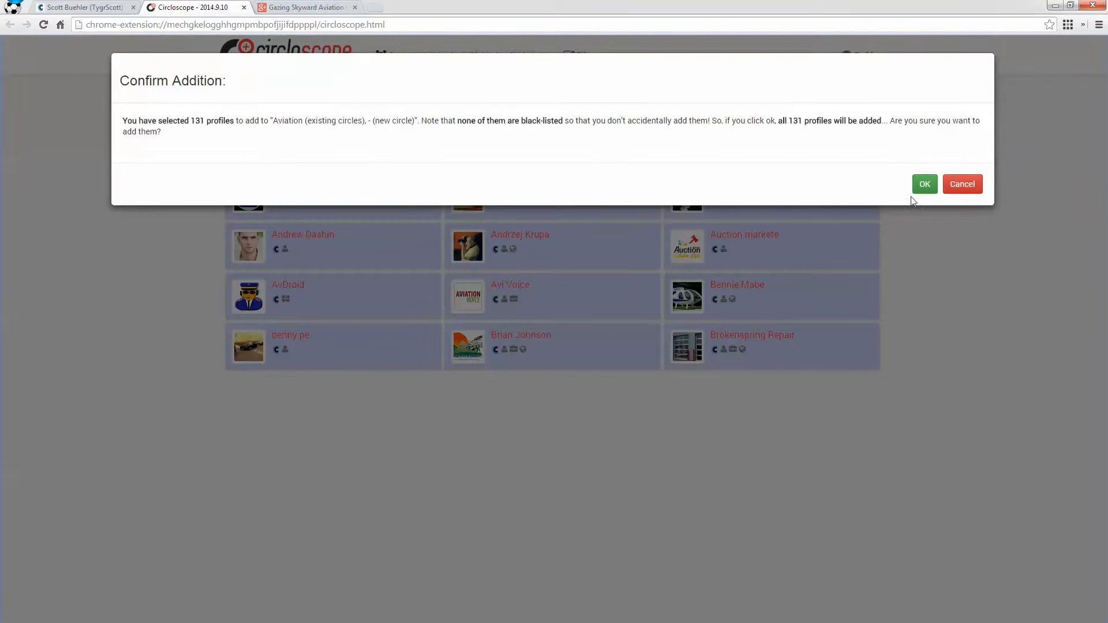
{"action": "left_click", "coordinate": [923, 184]}
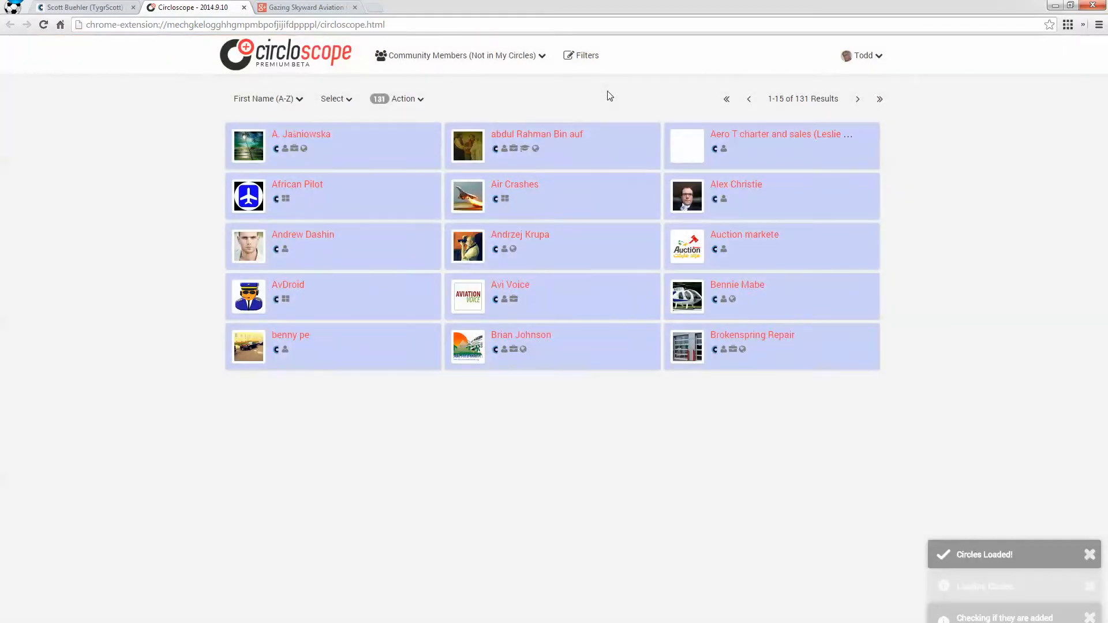
{"action": "left_click", "coordinate": [403, 102]}
{"action": "mouse_move", "coordinate": [384, 140]}
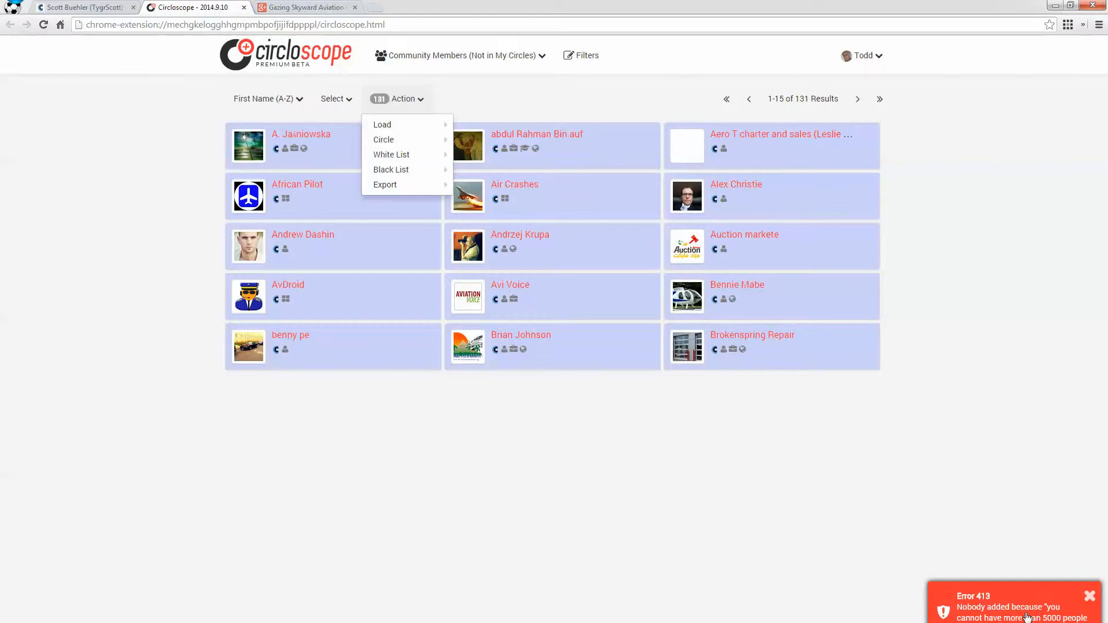
{"action": "left_click", "coordinate": [1031, 512]}
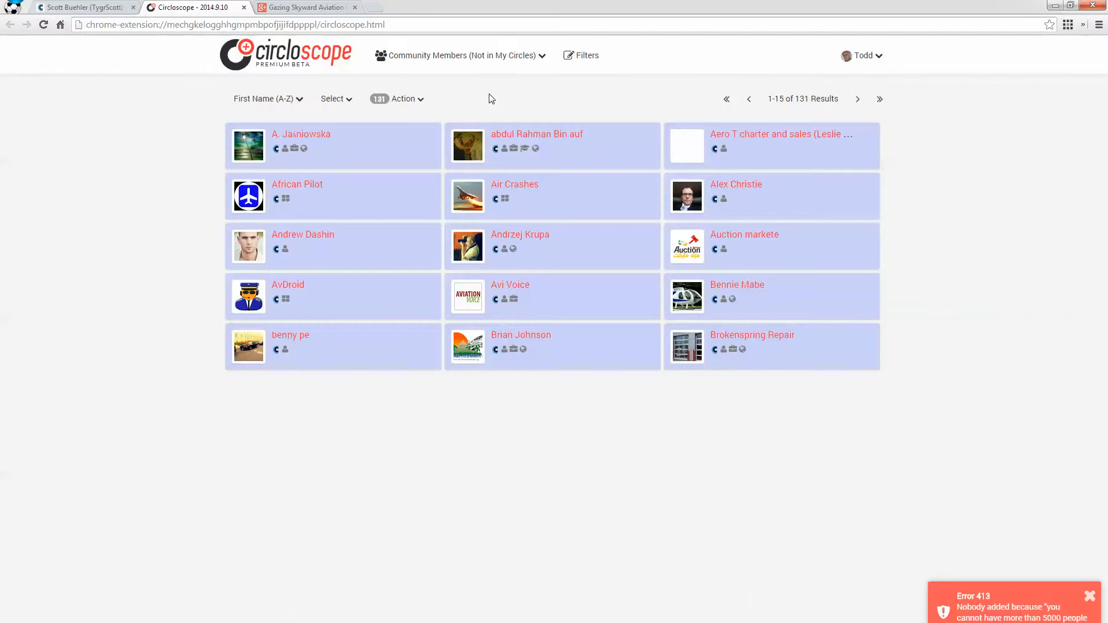
Dismiss CircleCount's profile-sent notice and return to the Gazing Skyward Aviation community page
{"action": "left_click", "coordinate": [306, 7]}
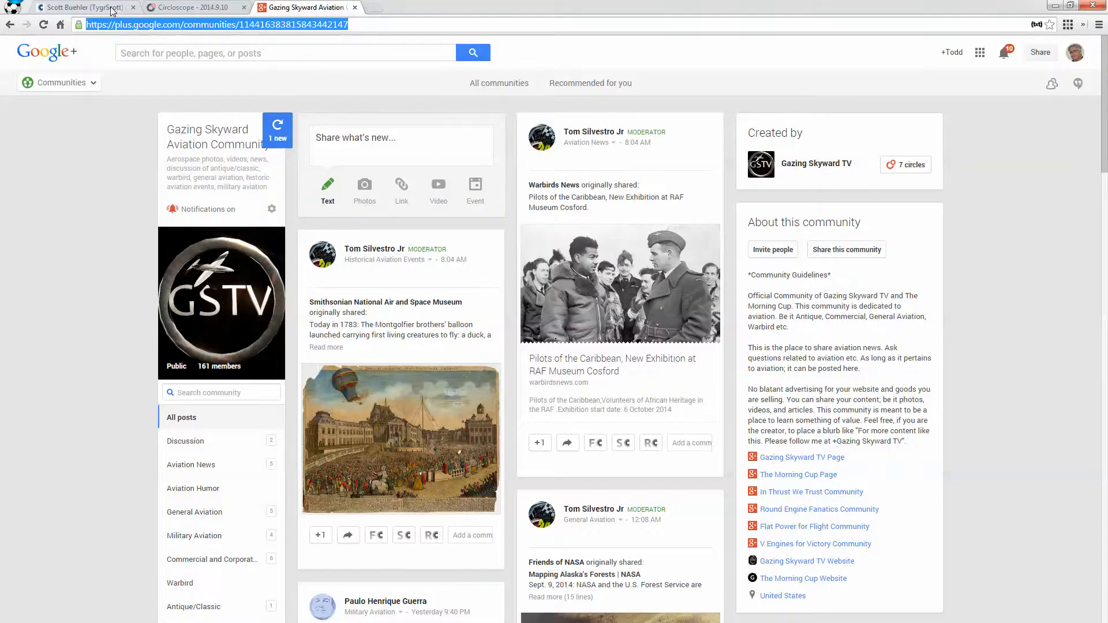
{"action": "left_click", "coordinate": [85, 7]}
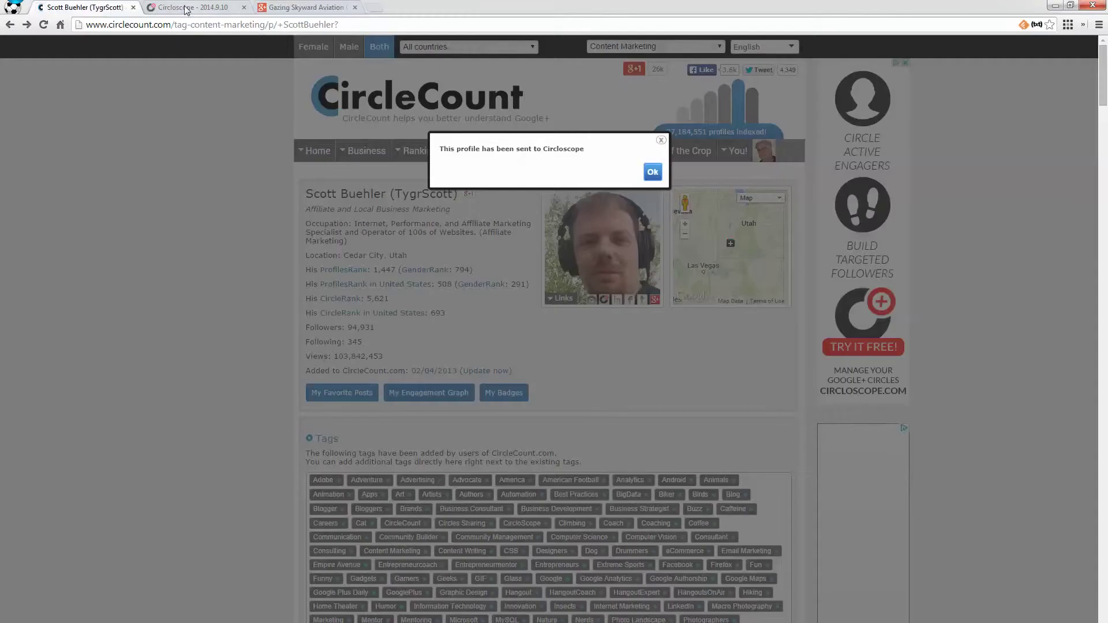
{"action": "left_click", "coordinate": [654, 172]}
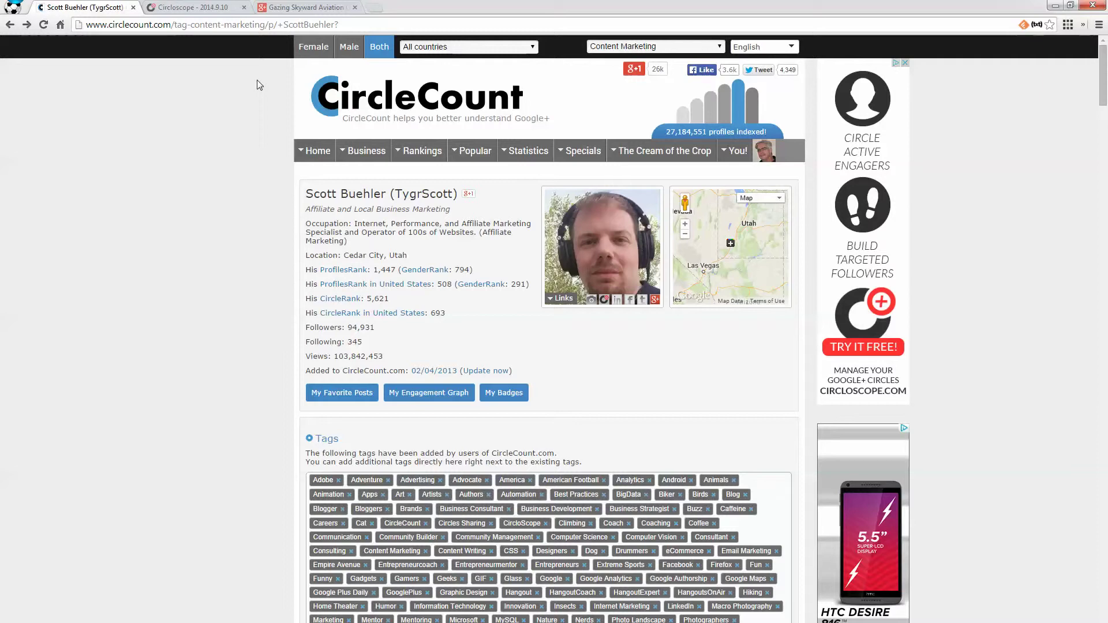
{"action": "left_click", "coordinate": [193, 7]}
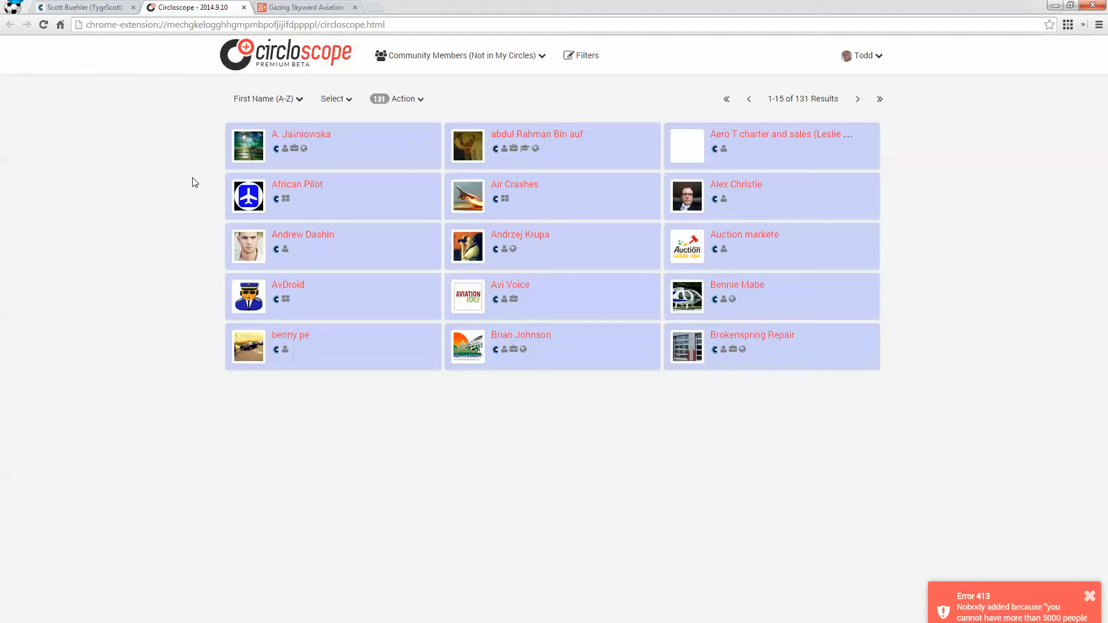
{"action": "left_click", "coordinate": [305, 7]}
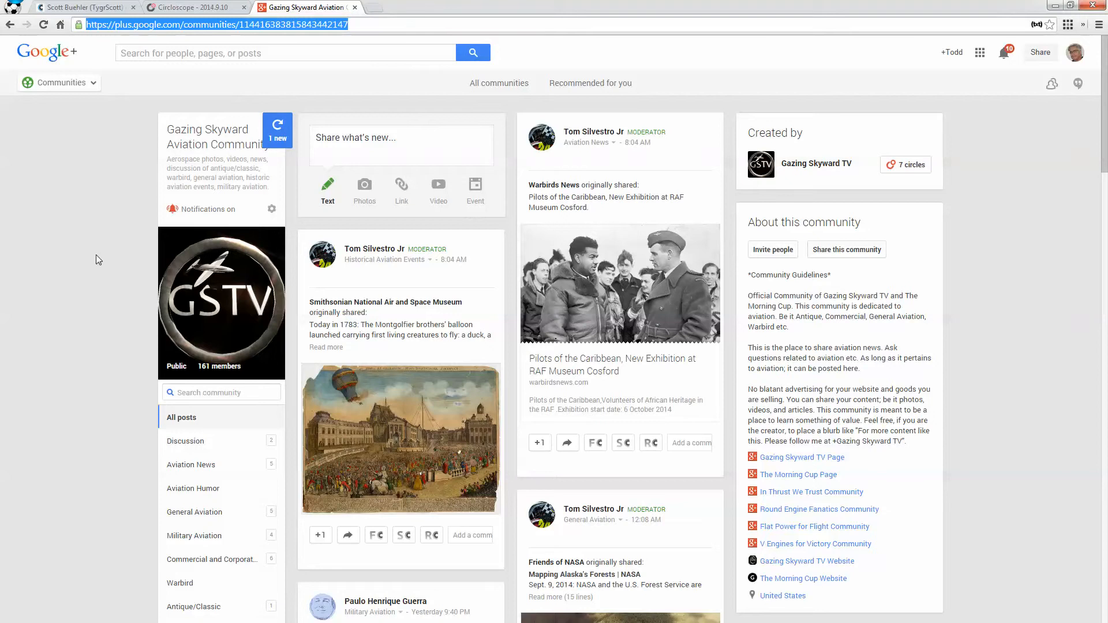